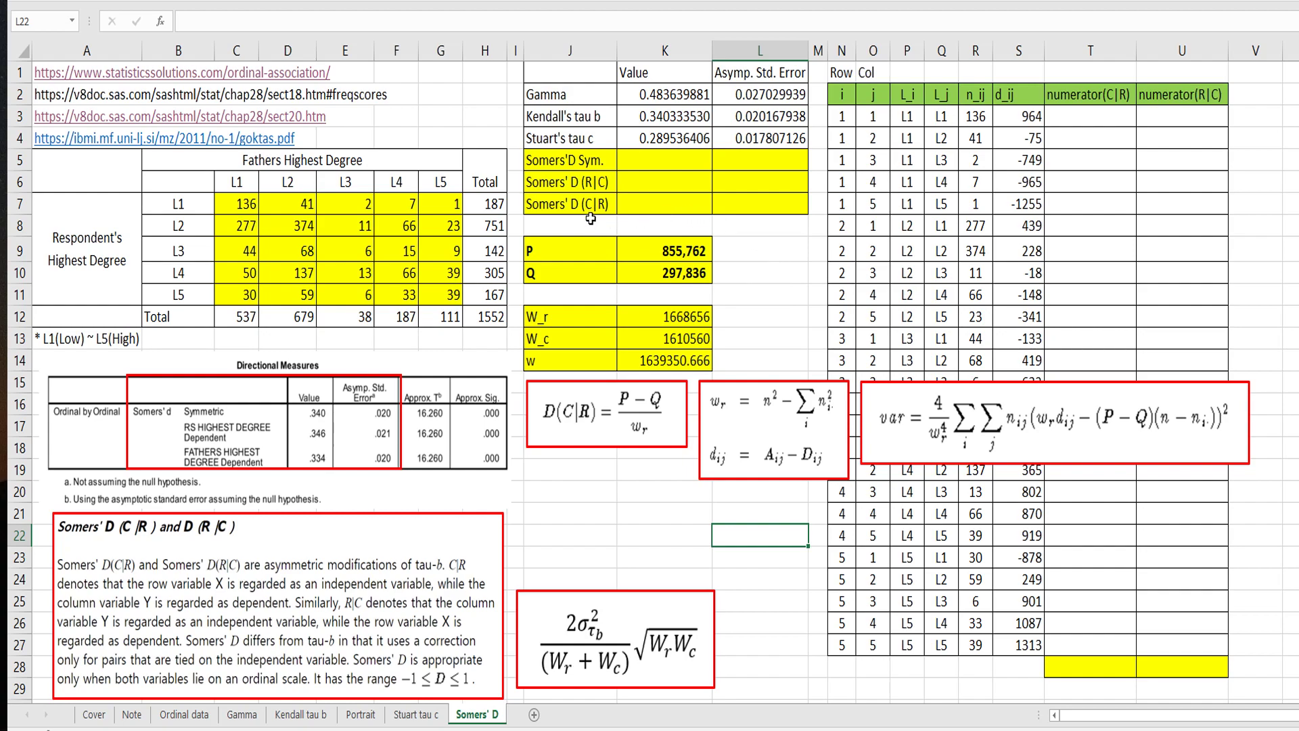
- Calculate the Somers' D (C|R) value in K7 with the formula =(K9-K10)/K12
click(643, 203)
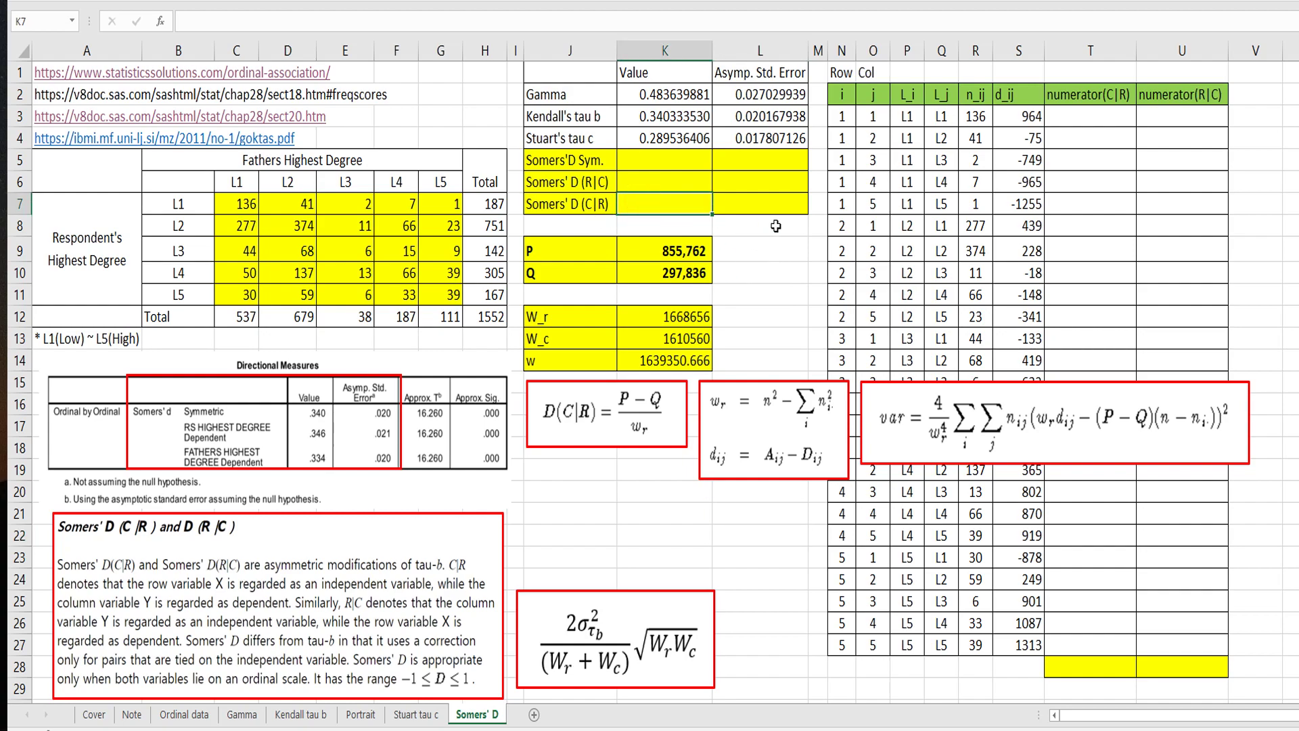
text(=()
click(675, 249)
text(-)
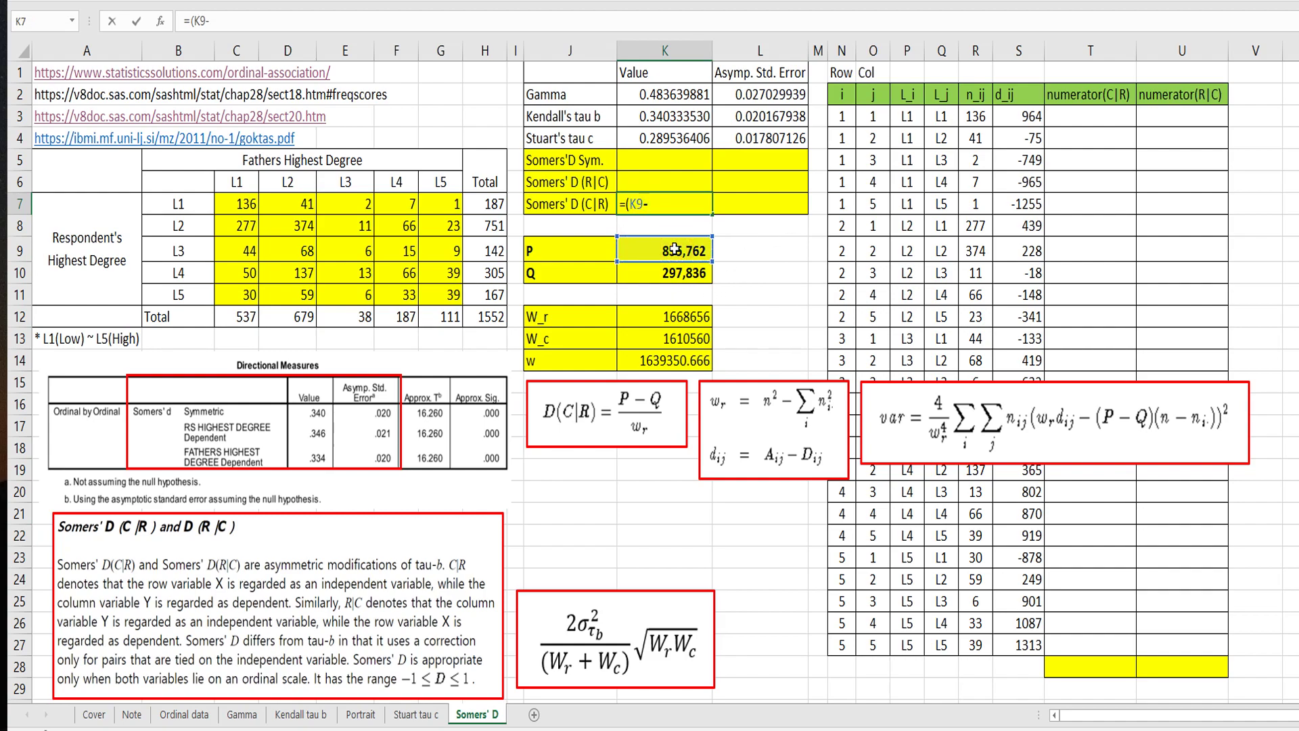
click(685, 274)
text())
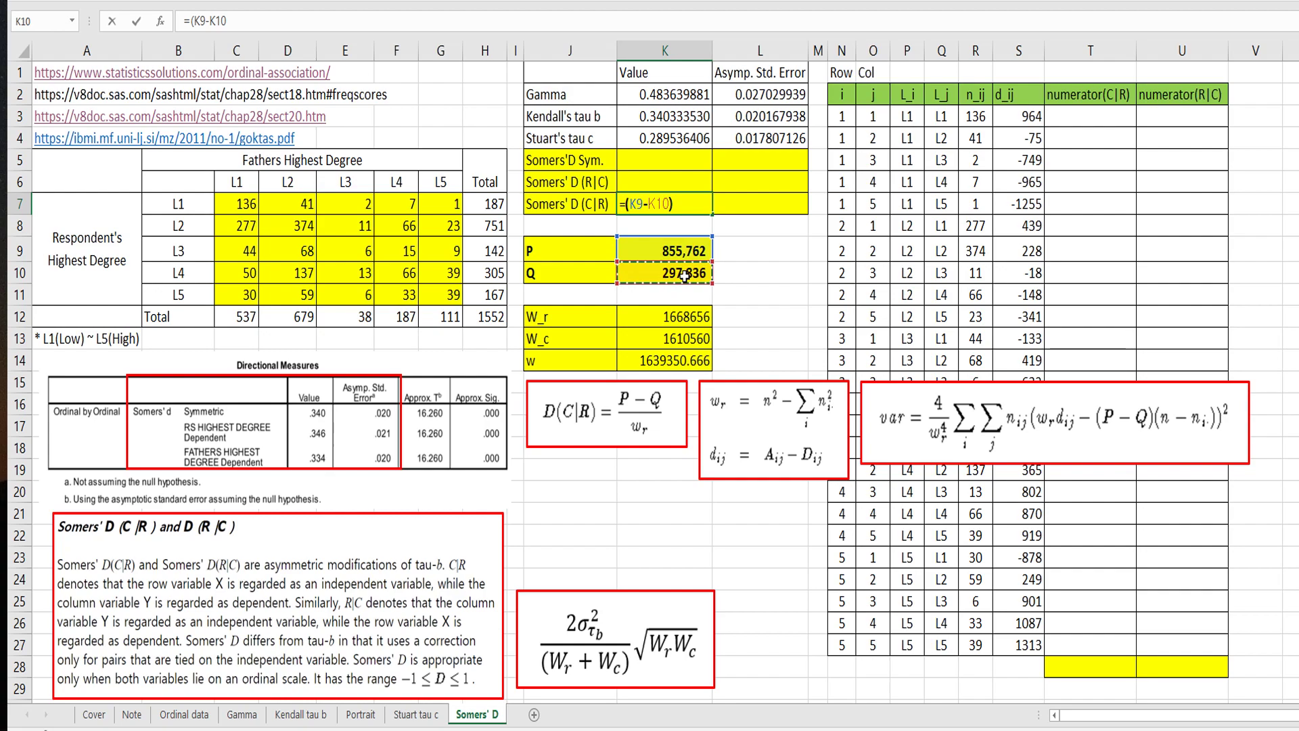
text(/)
click(675, 317)
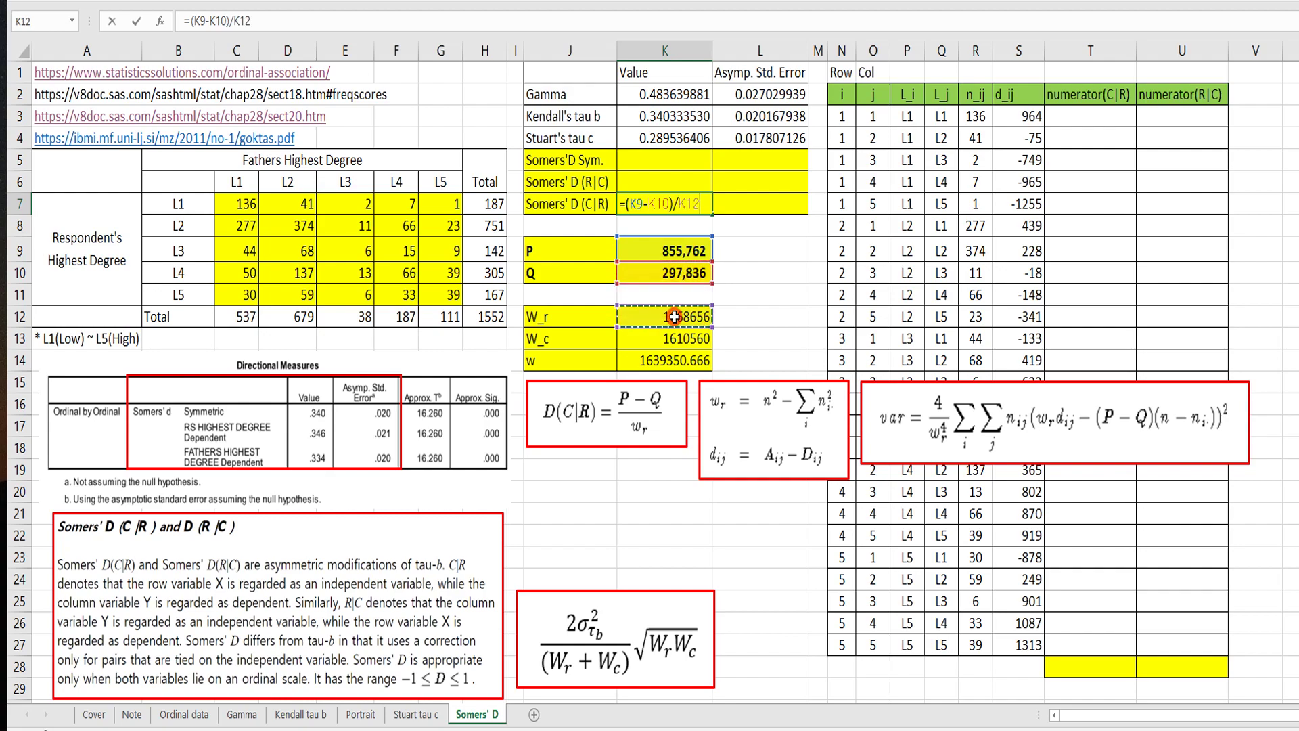
key(Return)
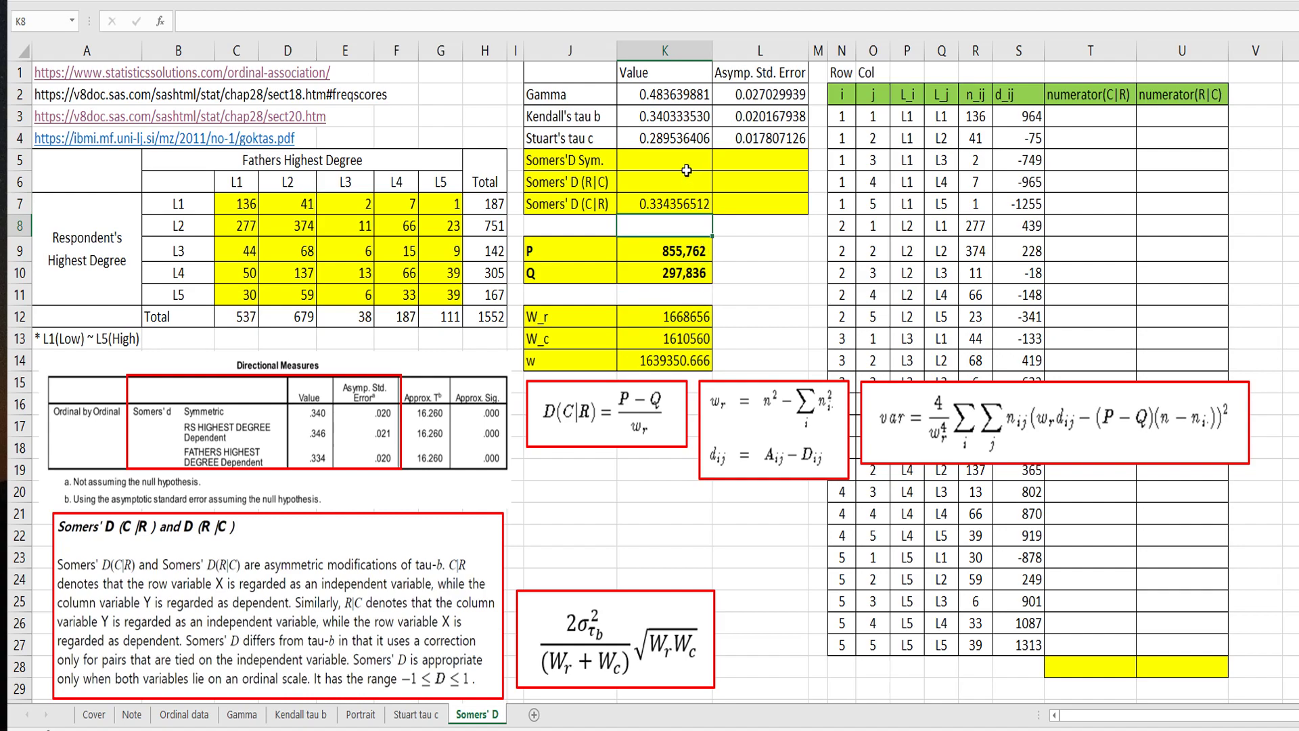
- Calculate the Somers' D (R|C) value in K6 with the formula =(K9-K10)/K13
key(Up)
key(Up)
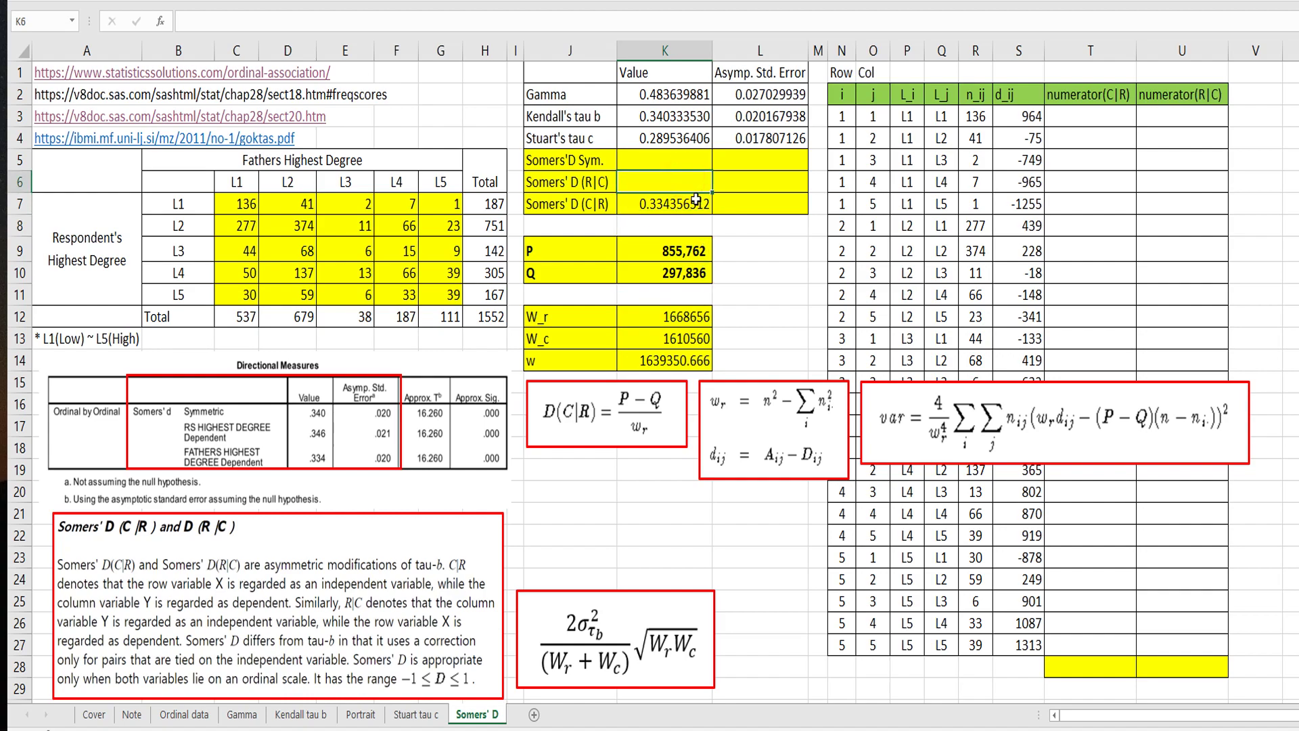
text(=()
click(695, 250)
text(-)
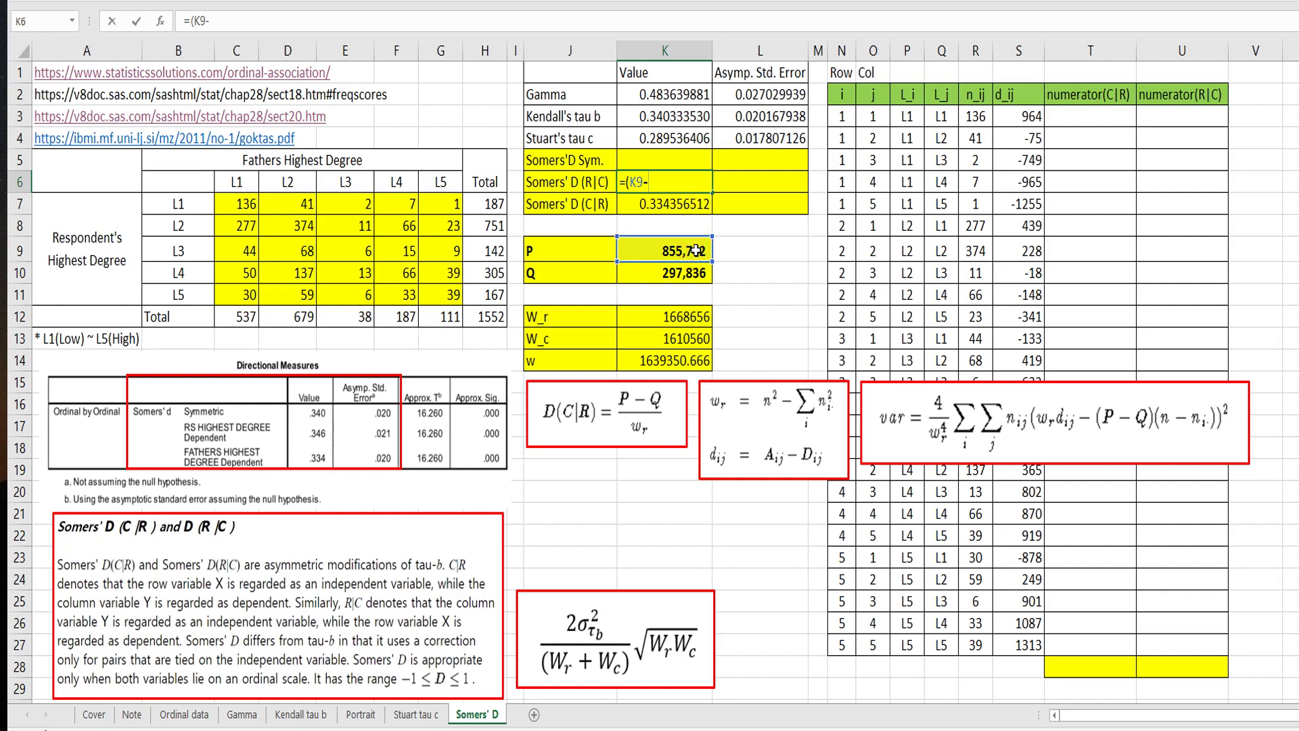
click(697, 269)
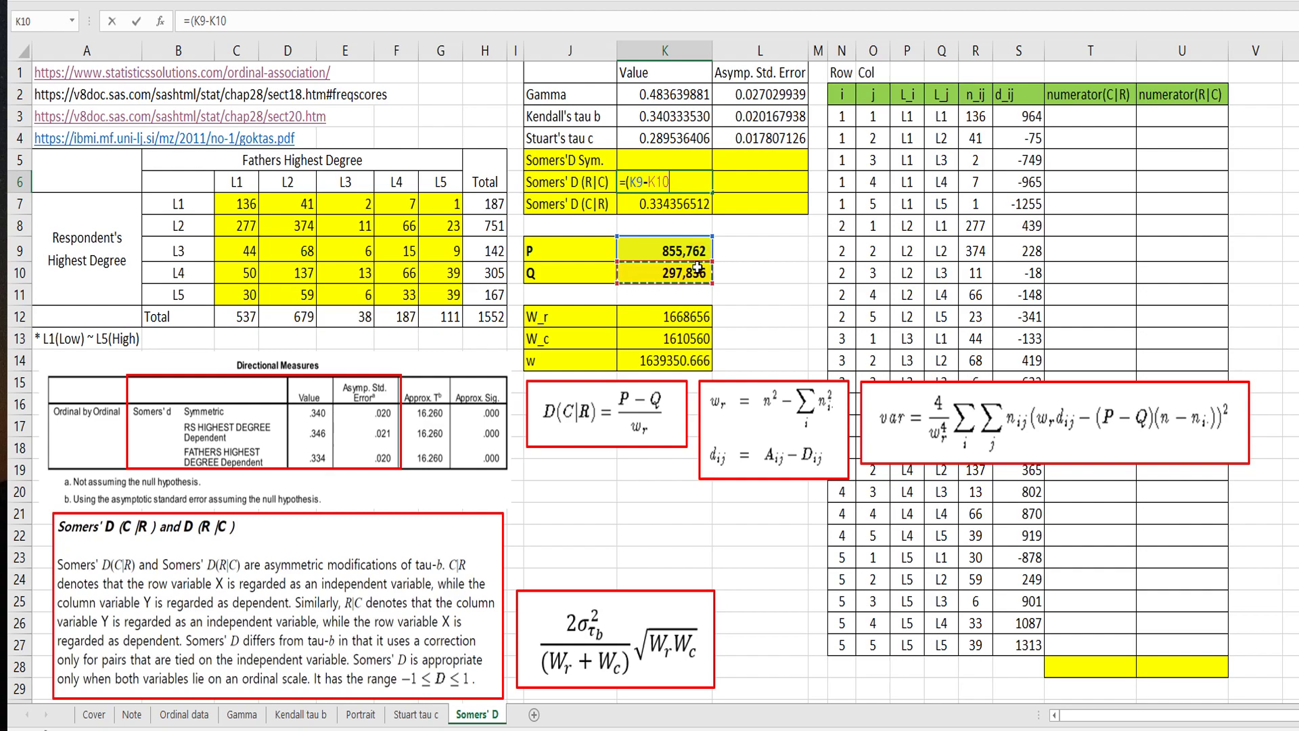
text()/)
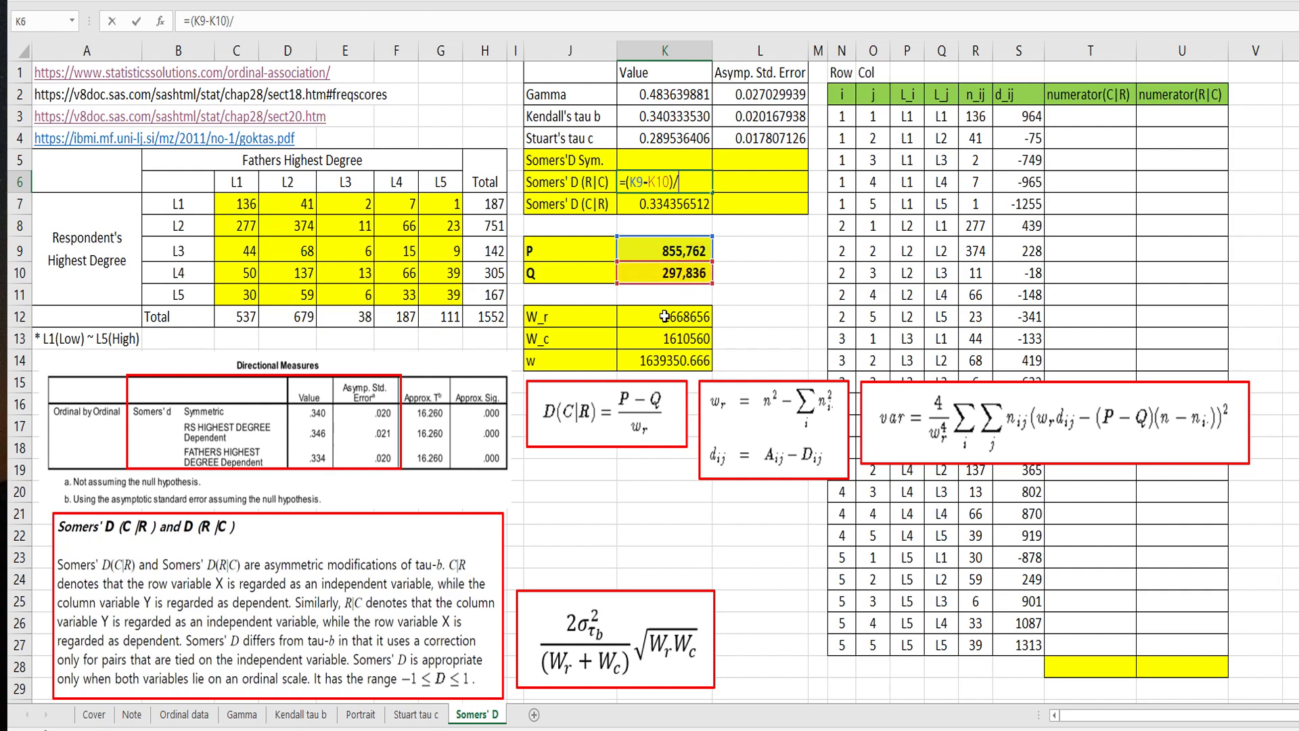
click(658, 339)
key(Return)
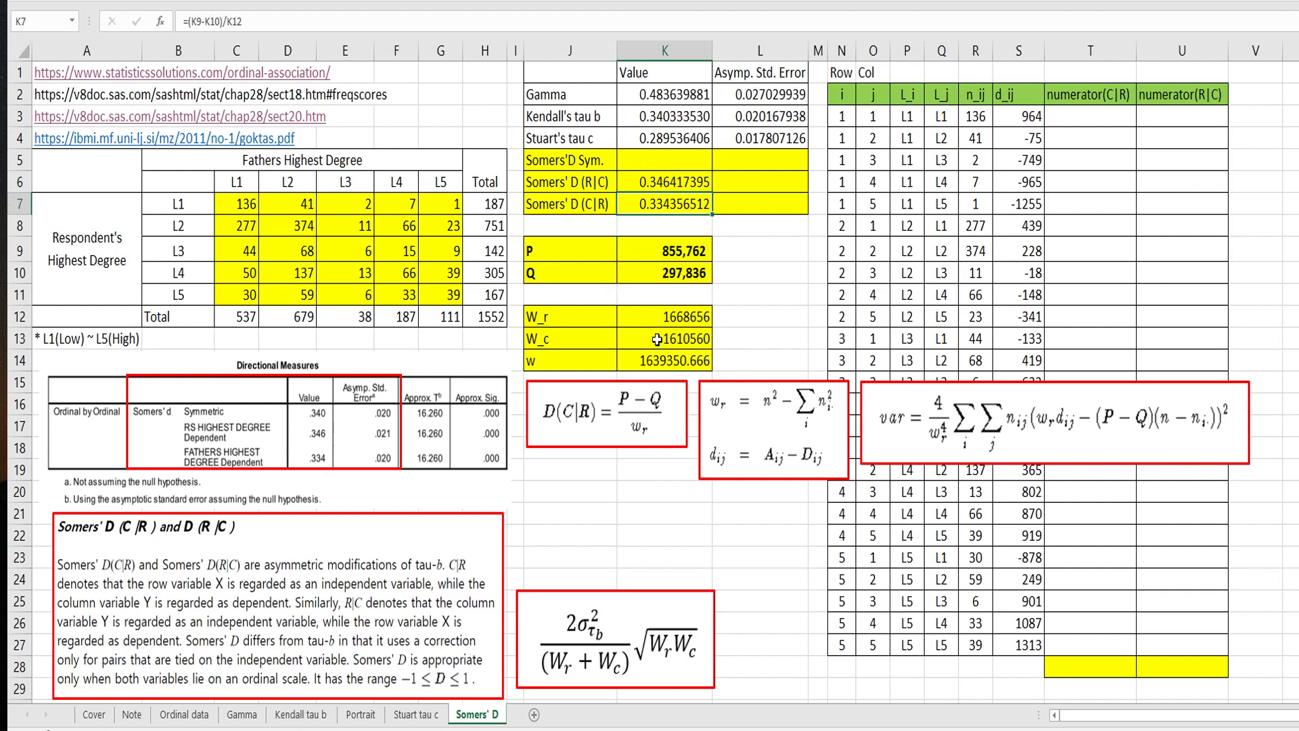
- Calculate the symmetric Somers' D value in K5 with the formula =(K9-K10)/K14
key(Up)
key(Up)
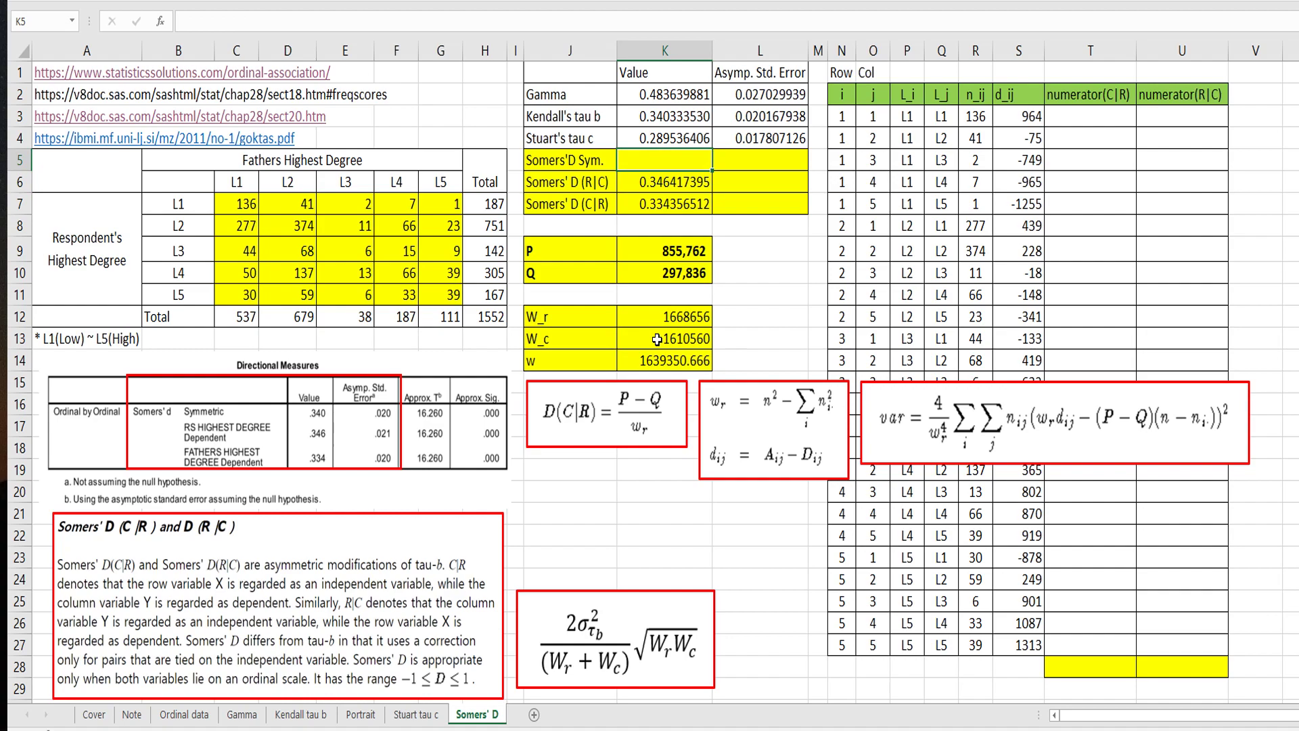
text(=()
click(675, 247)
text(-)
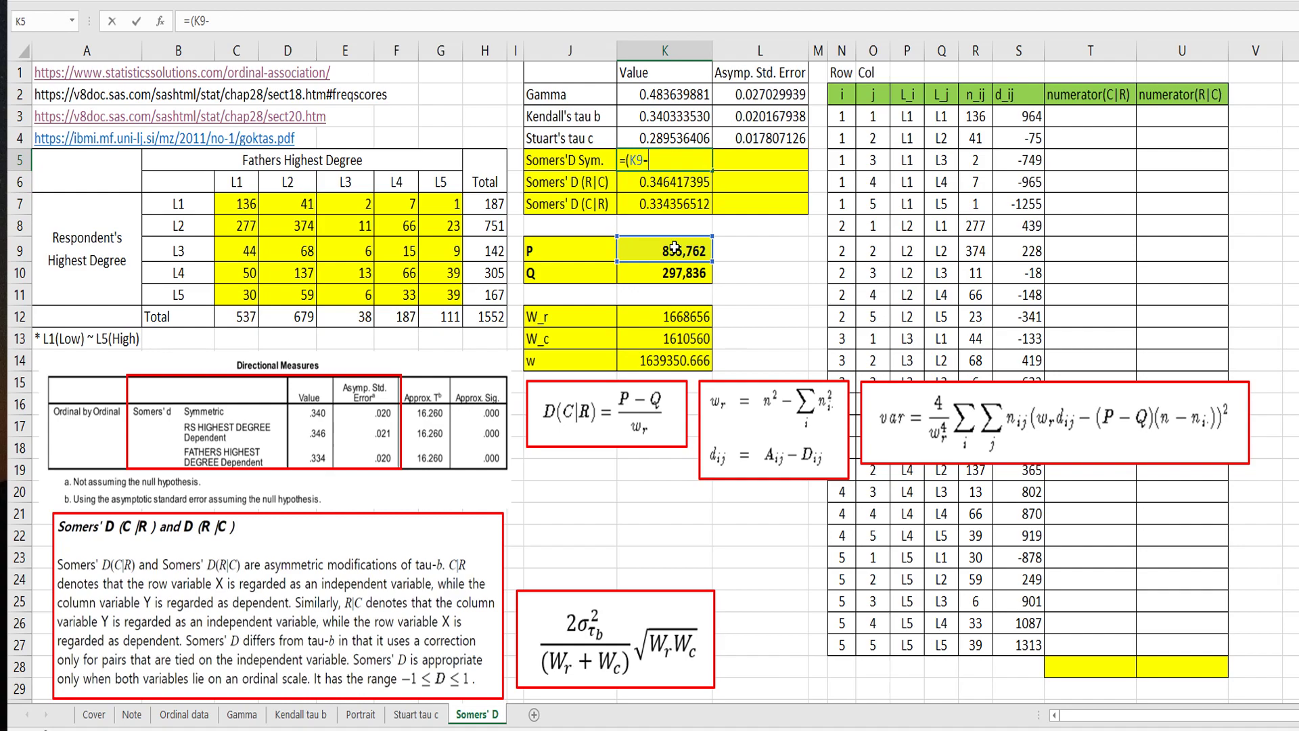
click(686, 271)
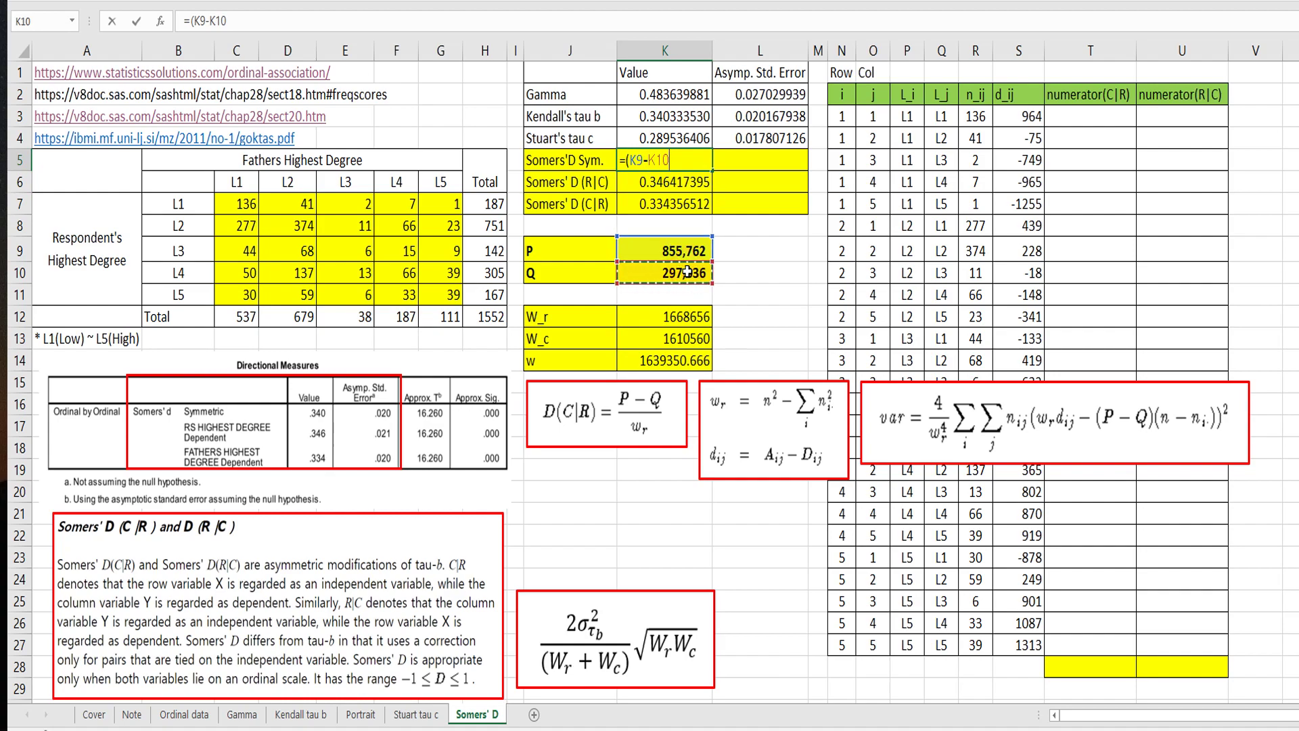
text()/)
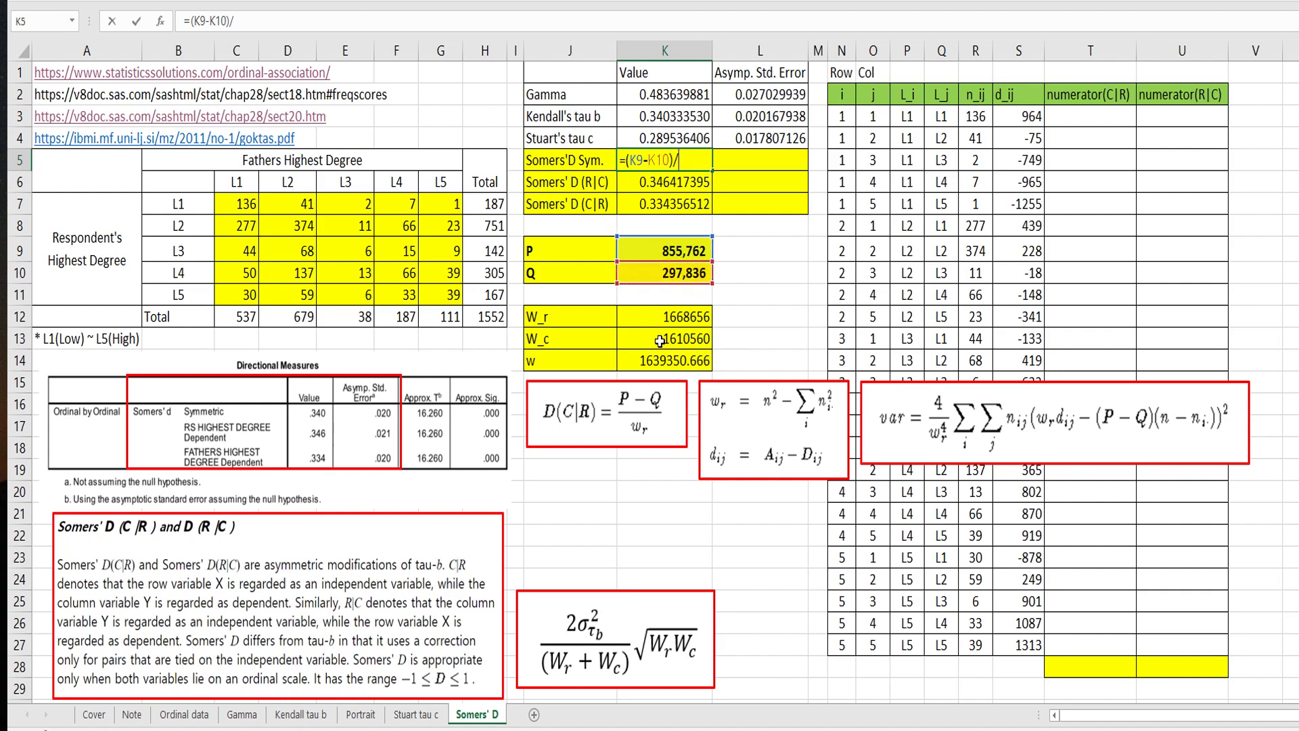
click(655, 357)
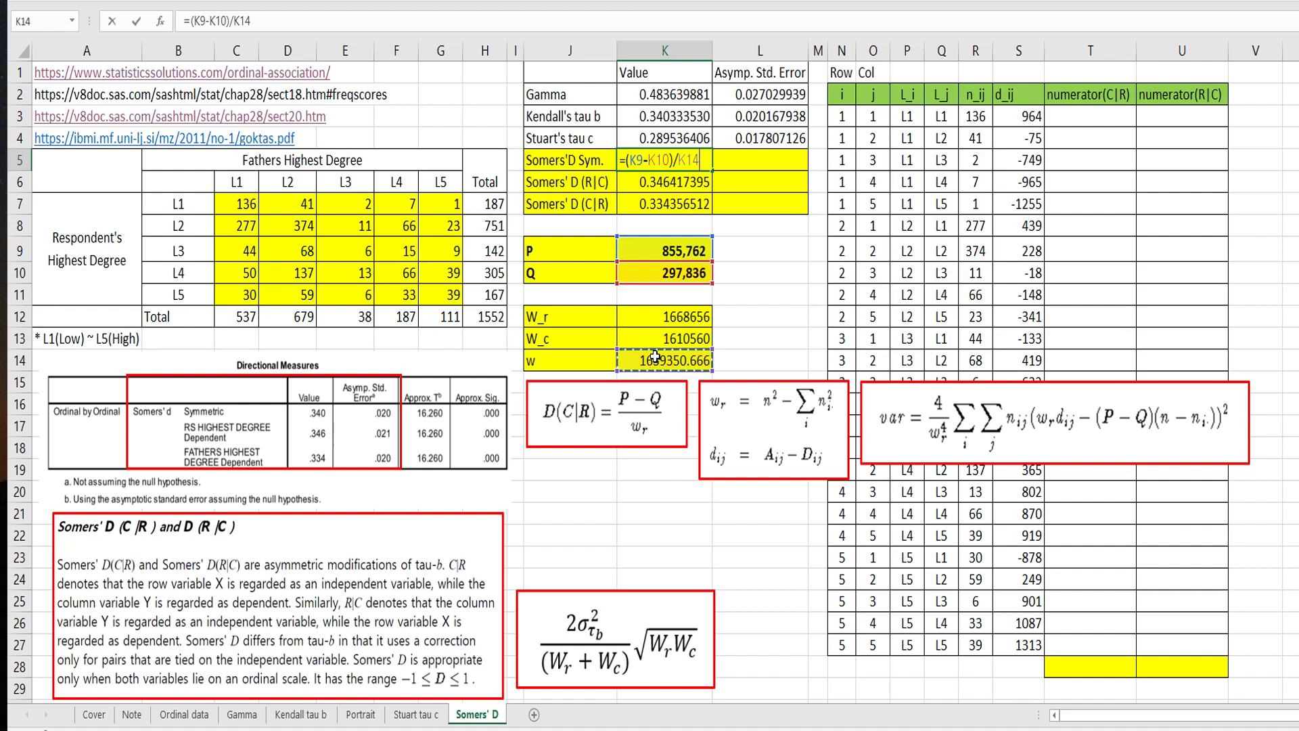
key(Return)
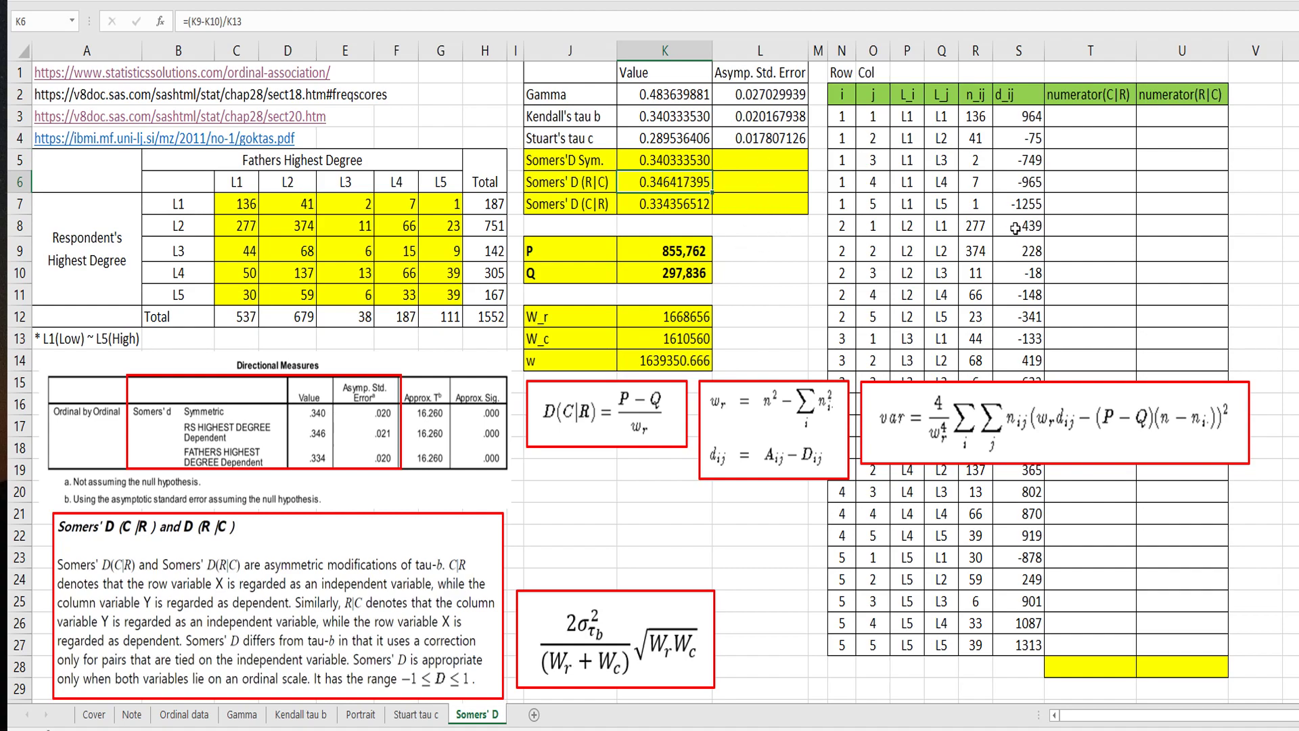
- Begin the numerator(C|R) formula in T3 with =R3*($K$12*S3, keeping the W_r reference absolute
click(940, 422)
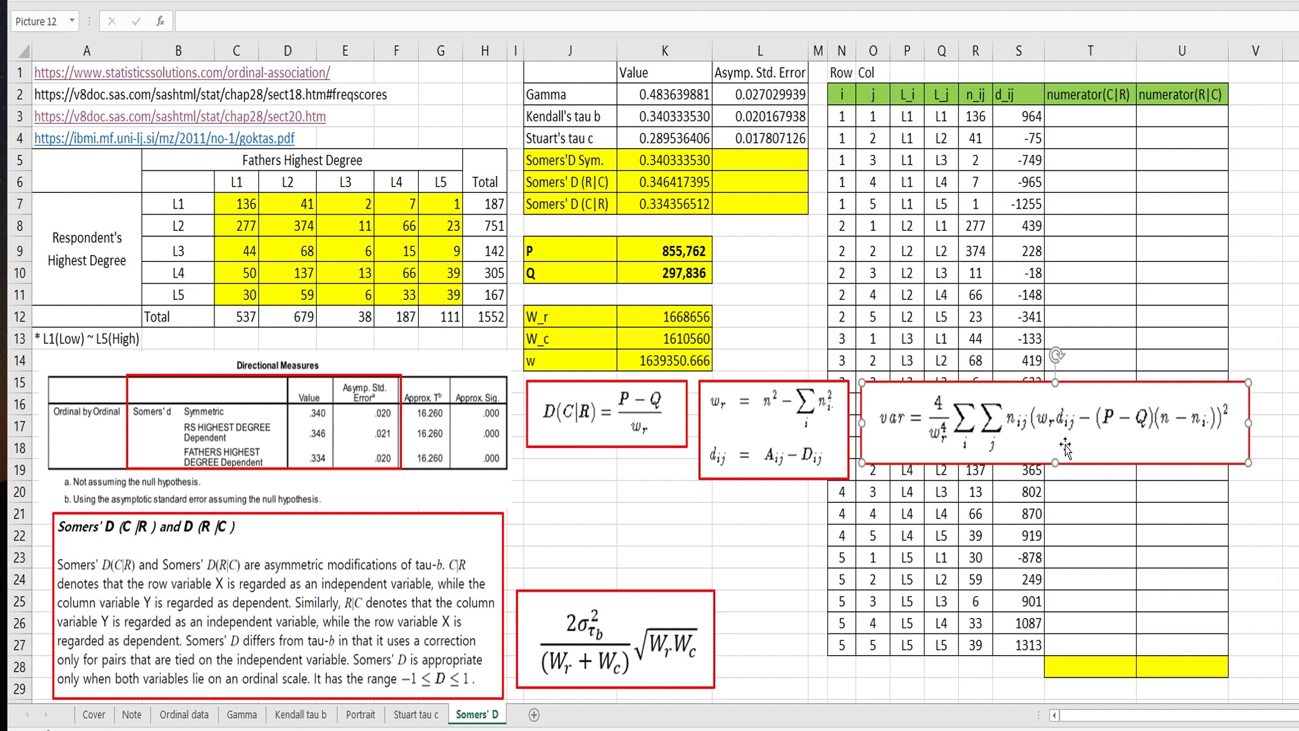
click(1088, 116)
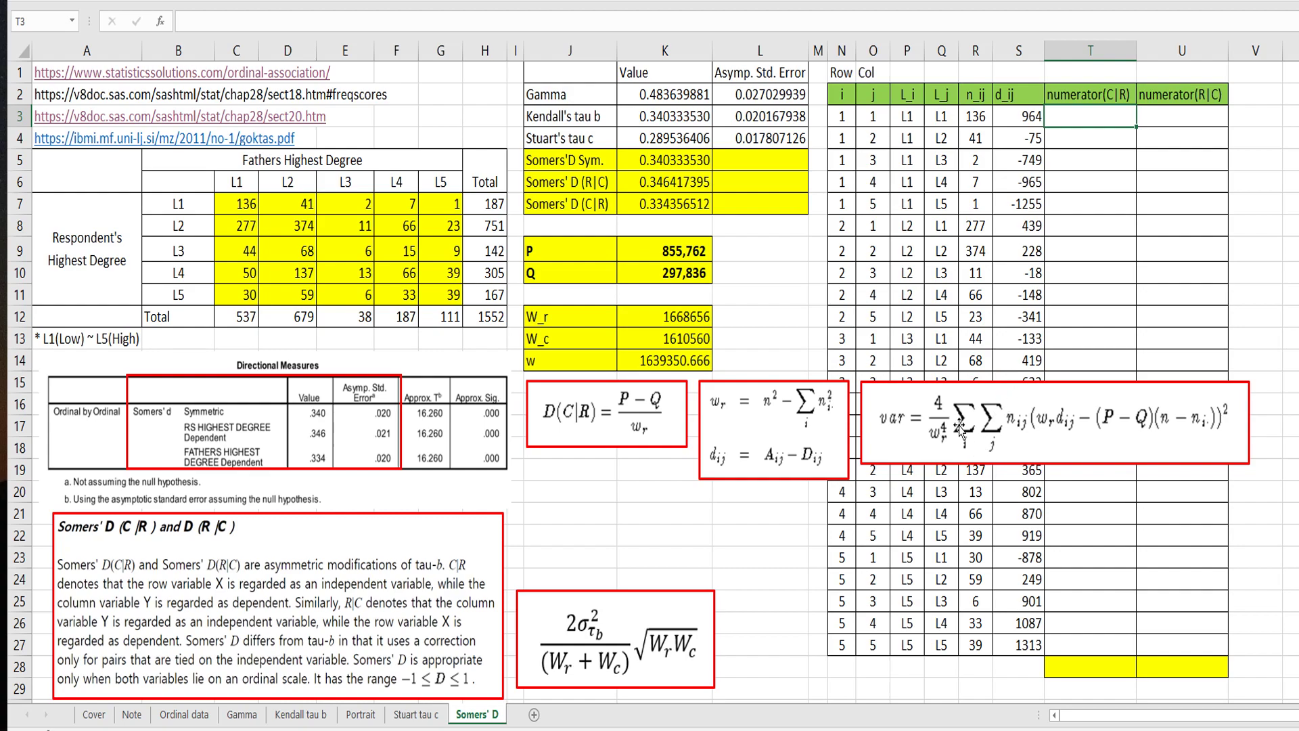
text(=)
click(981, 118)
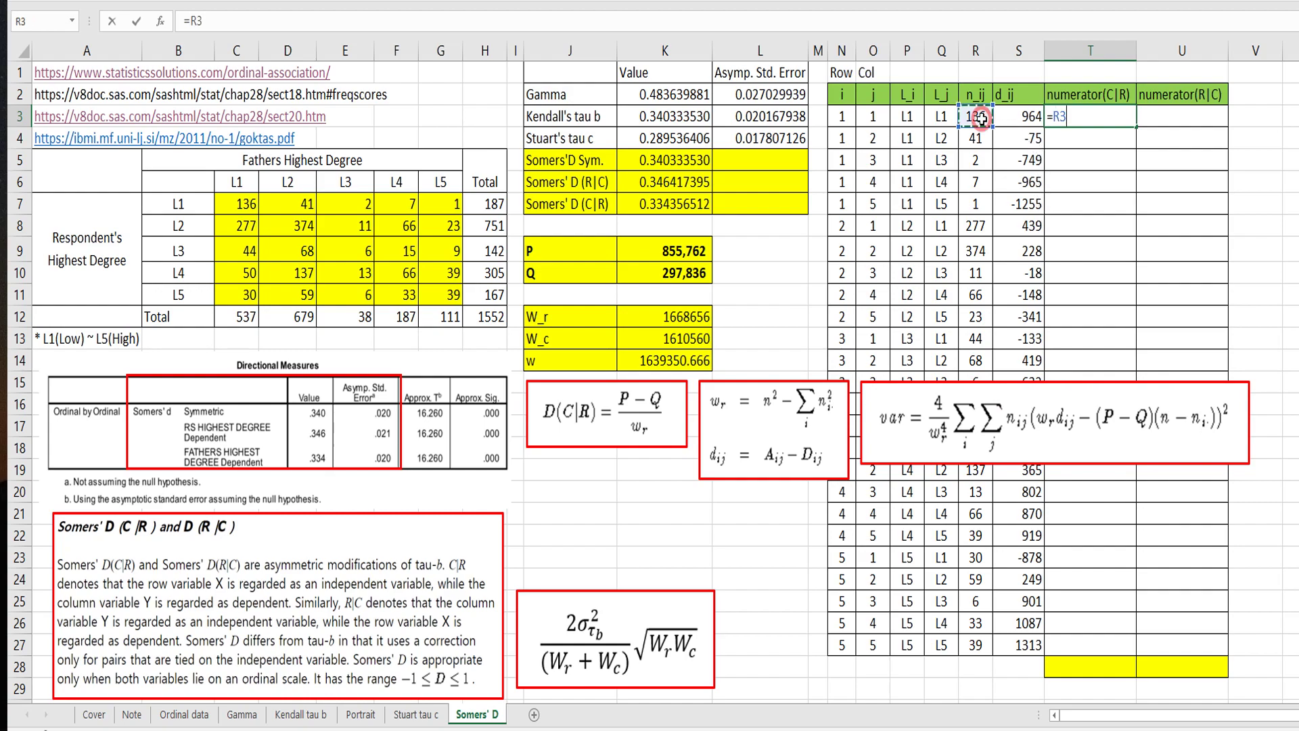
text(*()
click(680, 320)
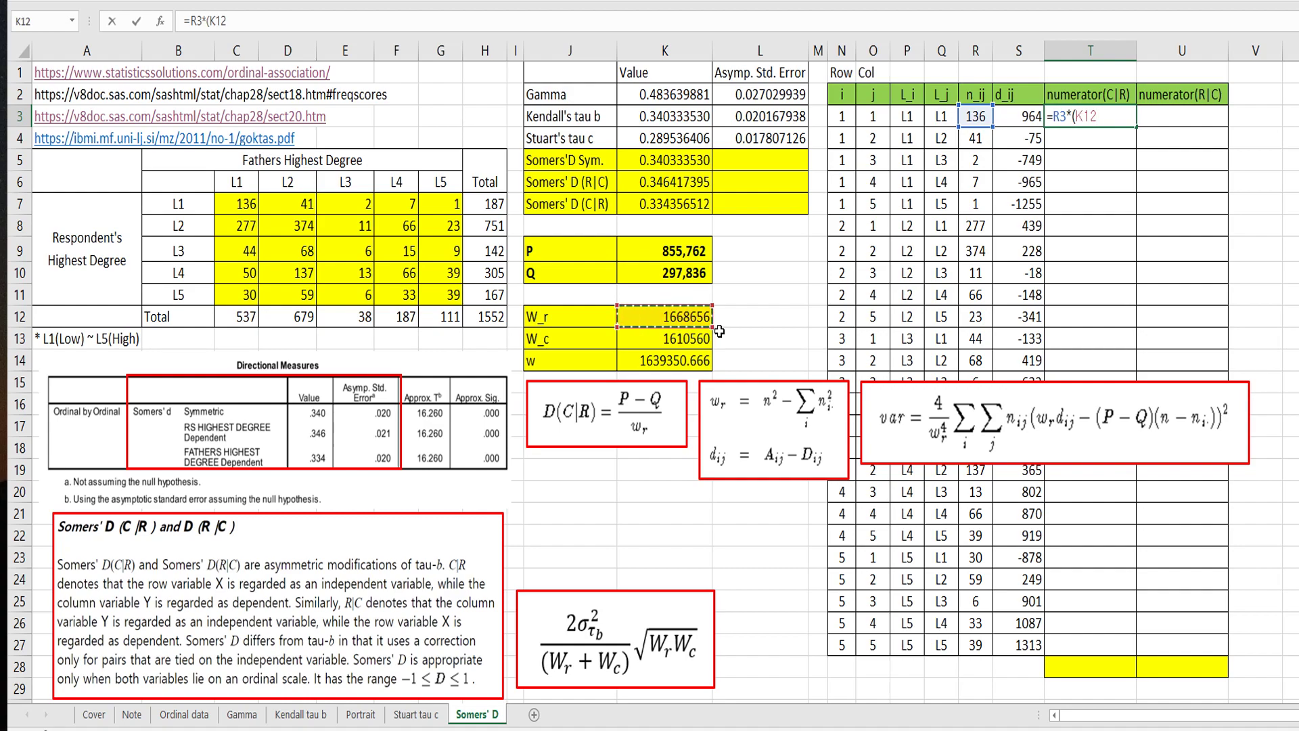
key(F4)
text(*)
click(1003, 119)
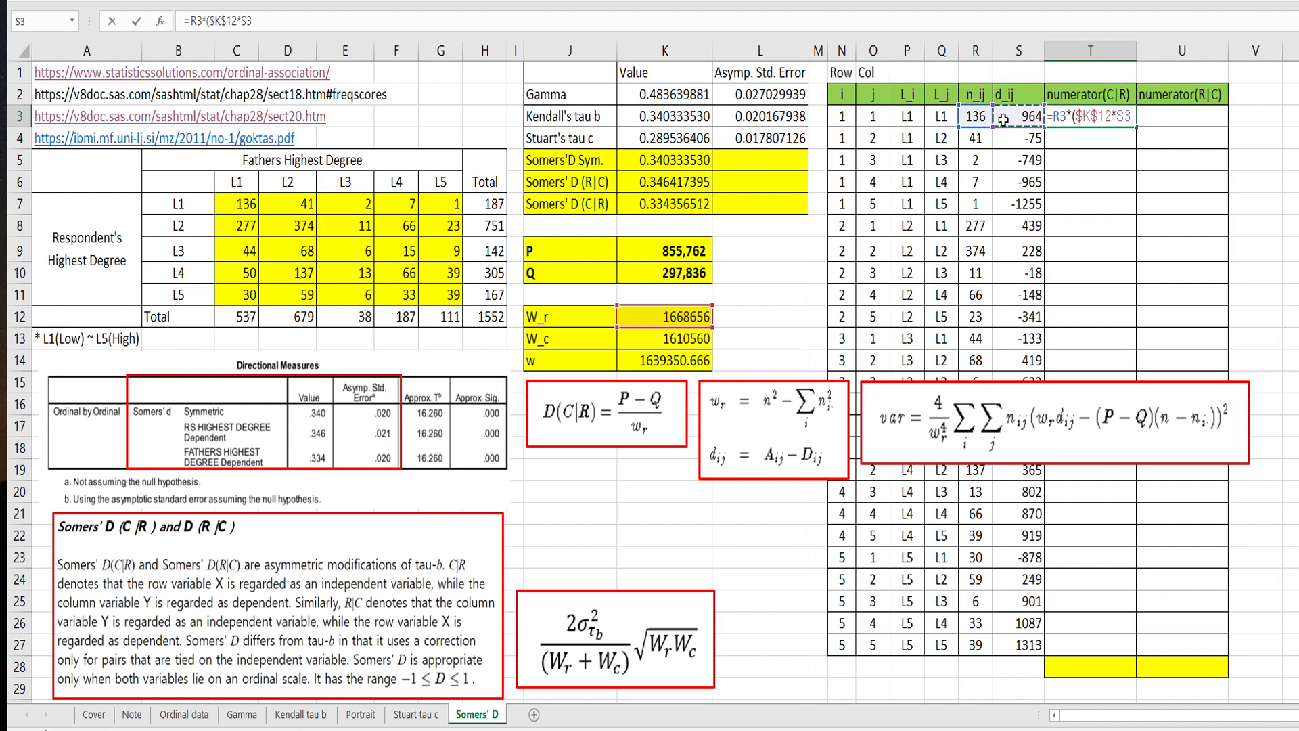
- Extend the T3 formula with -($K$9-$K$10)*($H$12-, using absolute references to P, Q and the grand total
text(-()
click(677, 245)
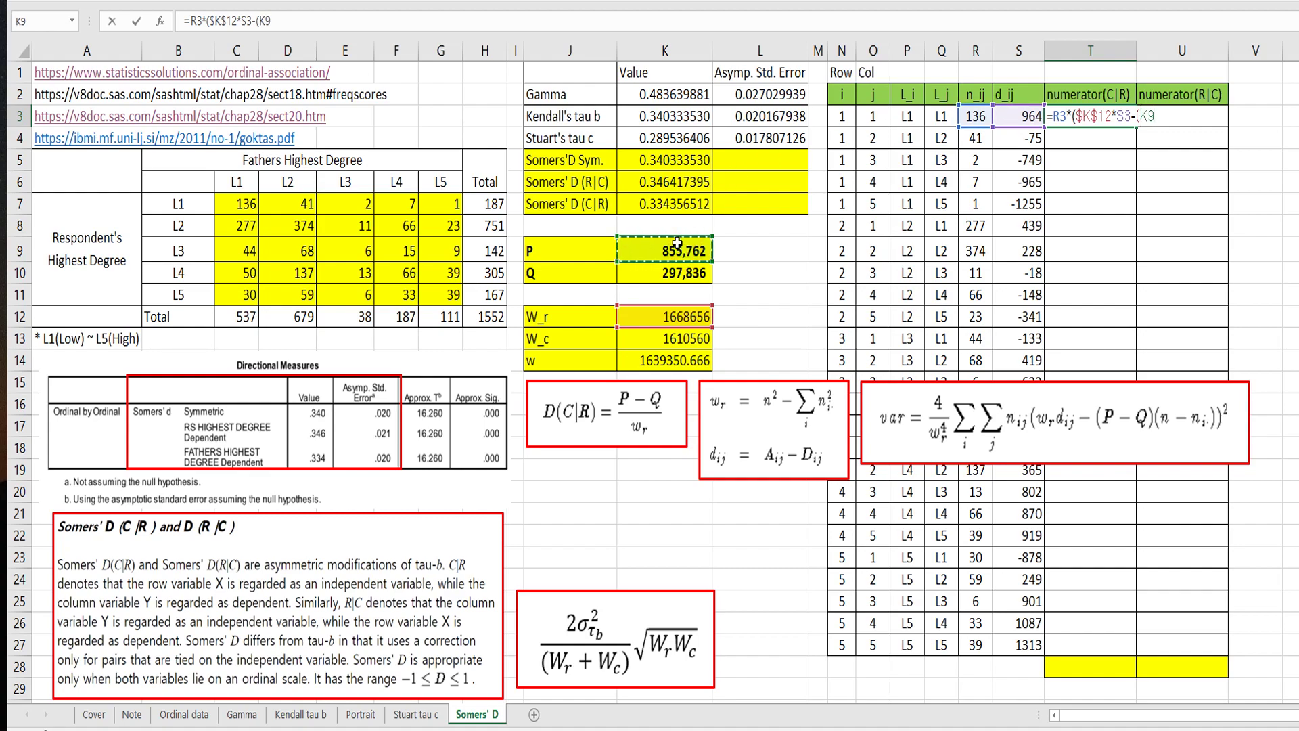
key(F4)
text(-)
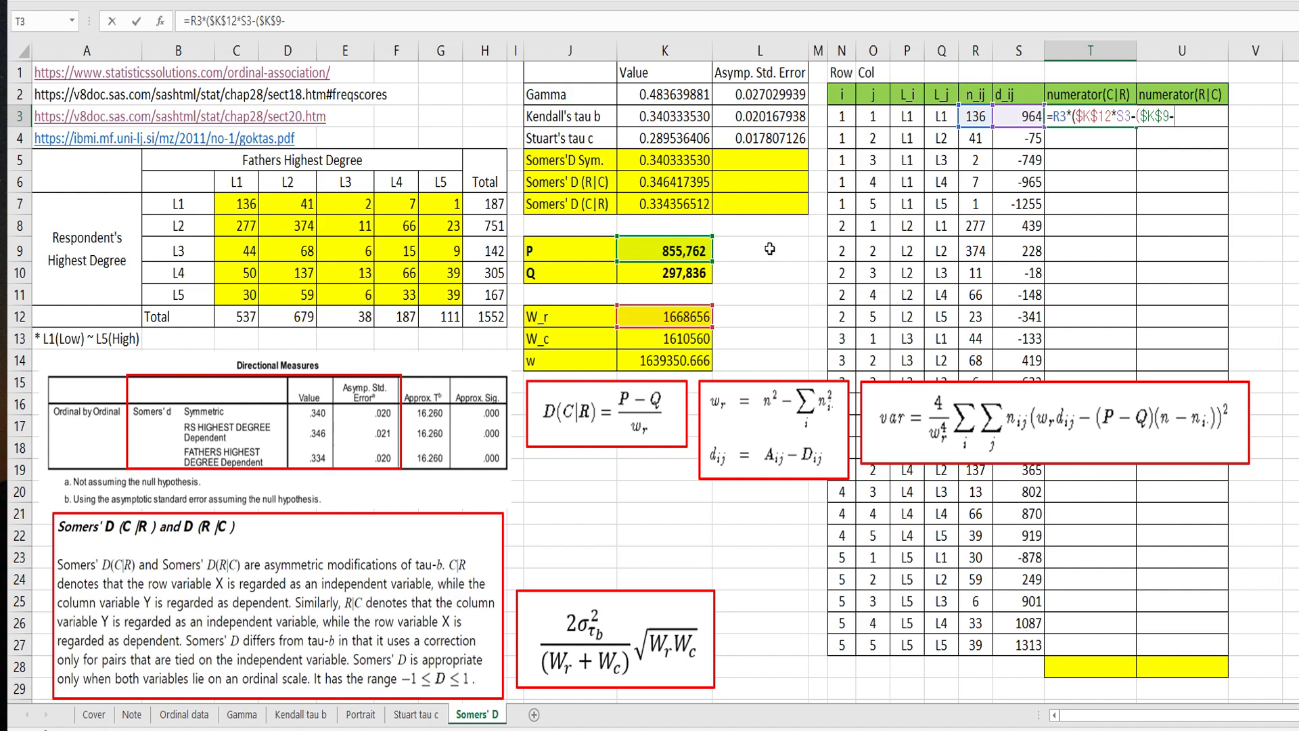
click(696, 273)
key(F4)
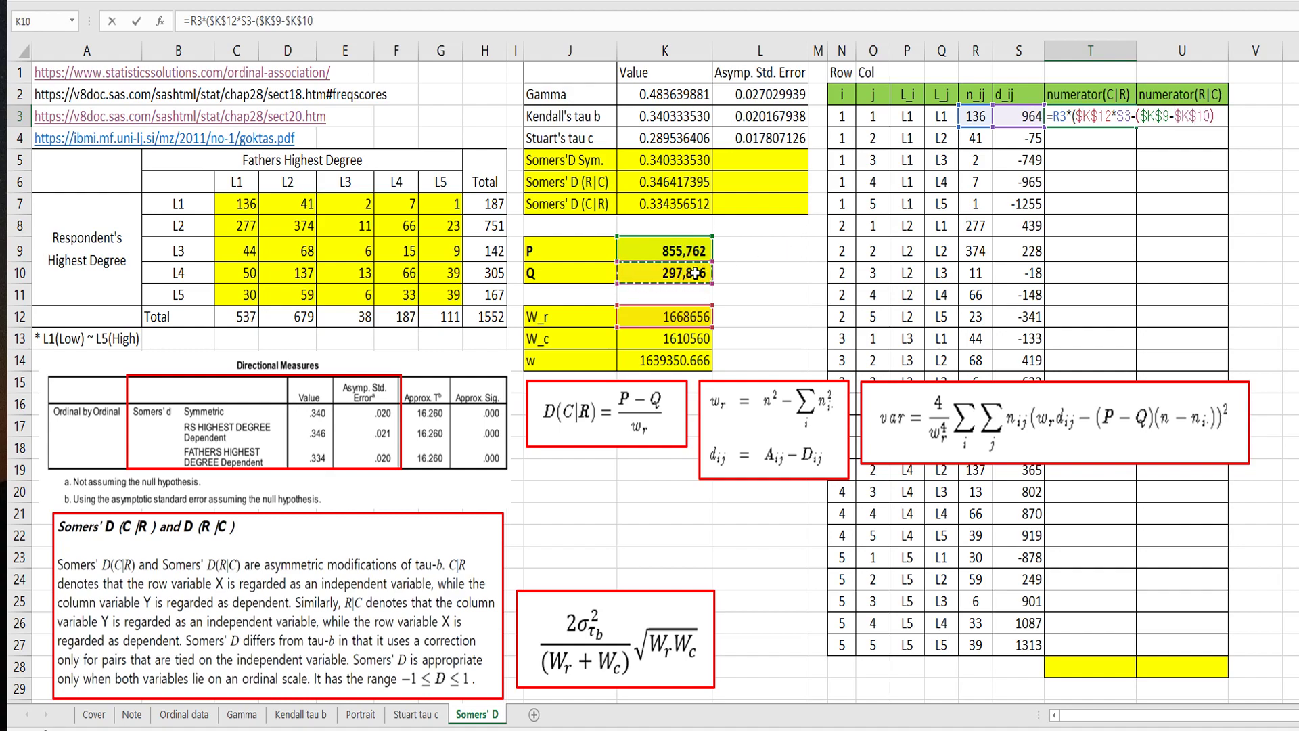
text()*()
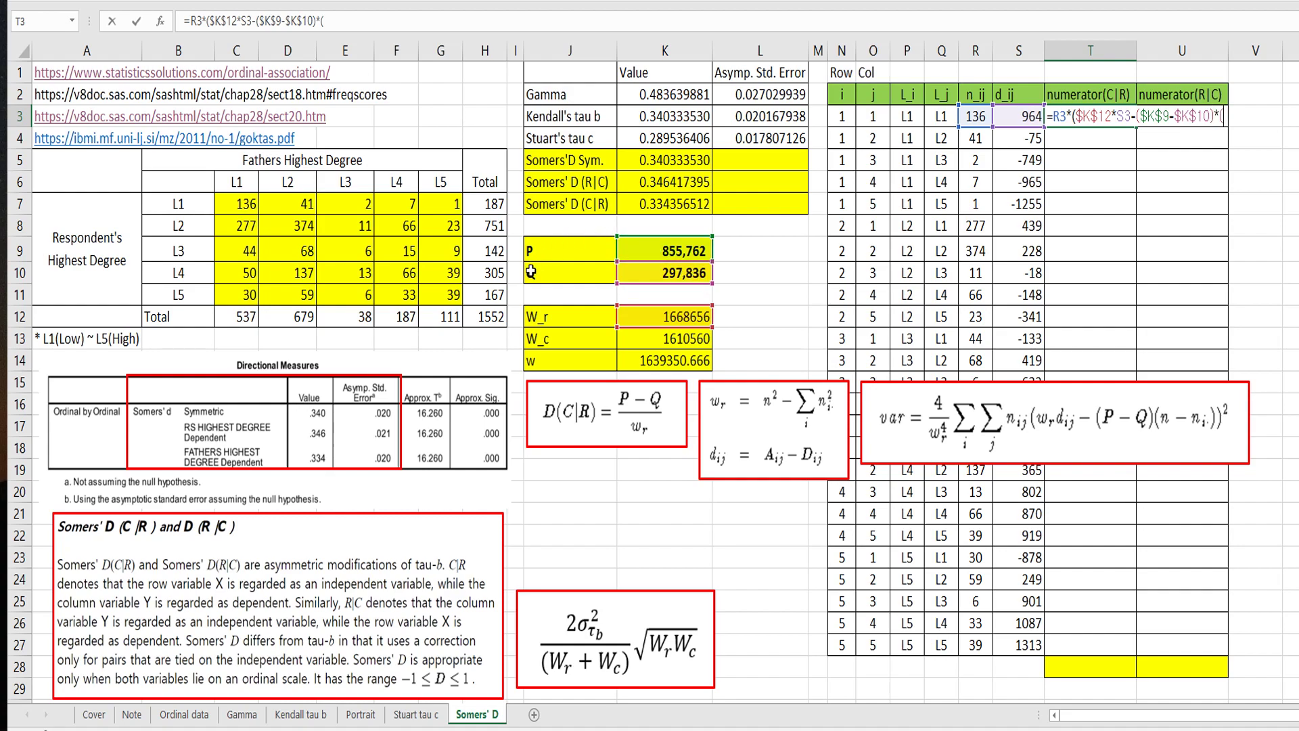
click(492, 316)
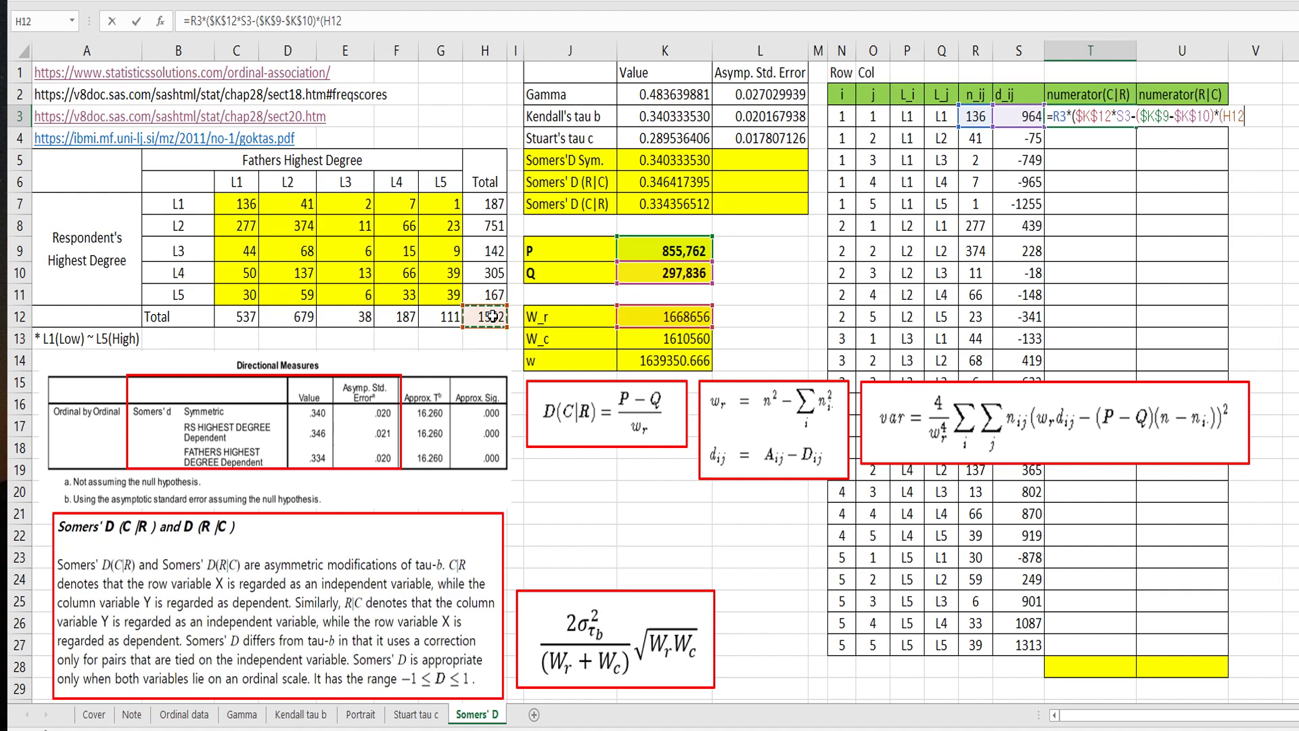
key(F4)
text(-)
- Add a VLOOKUP of P3 in the absolute table range $B$7:$H$11 to the T3 formula, subtracted from the grand total
text(vll)
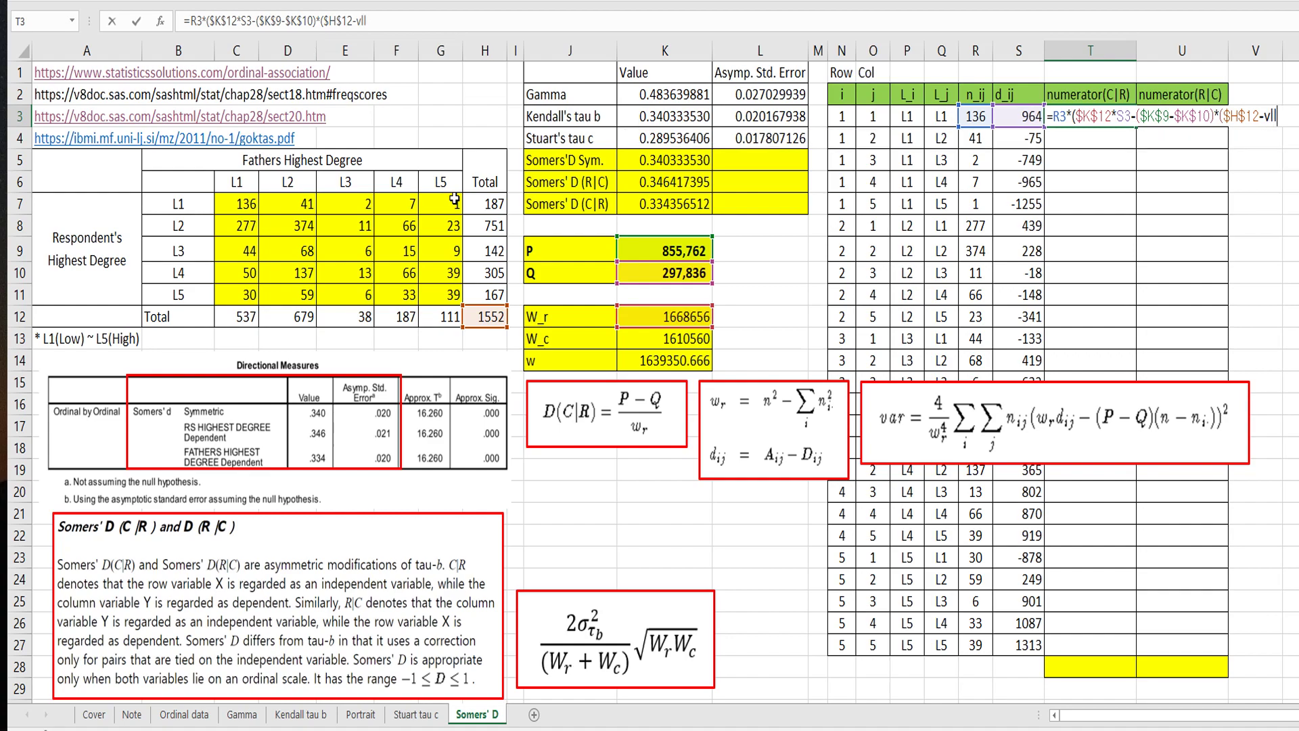
key(BackSpace)
text(ookup)
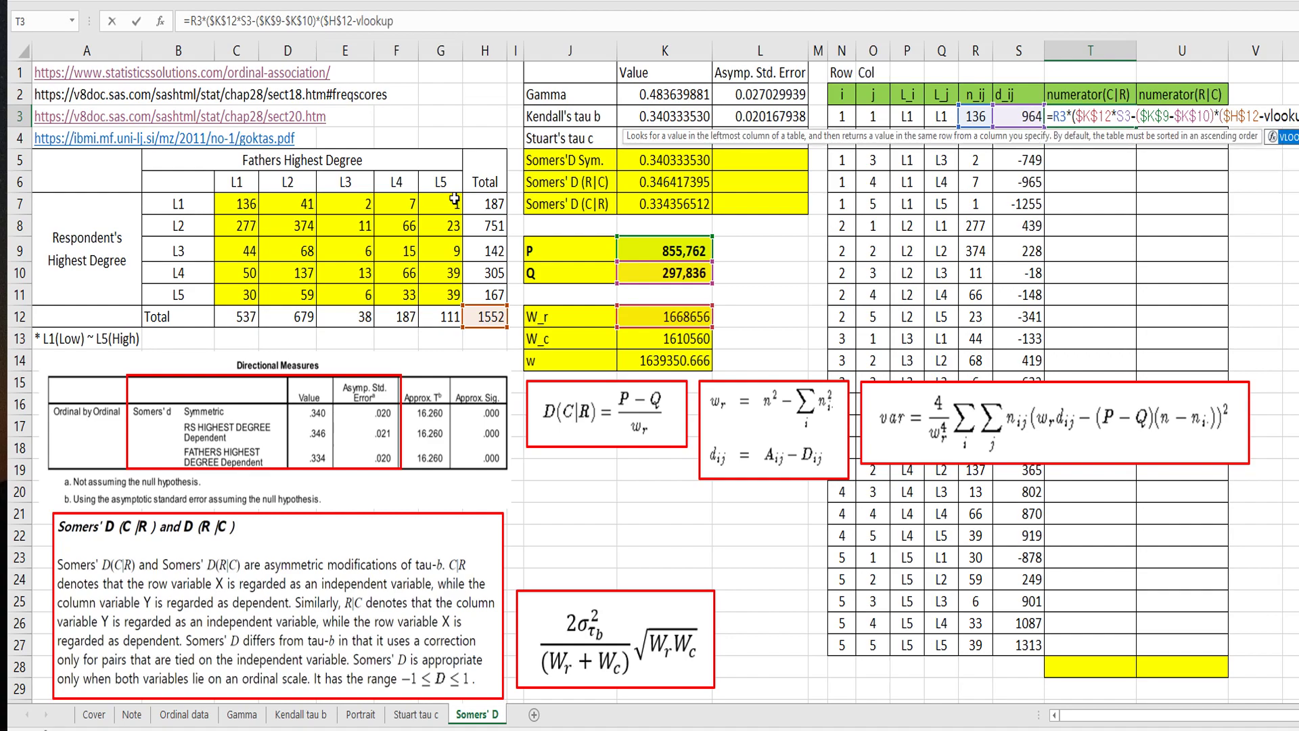
text(()
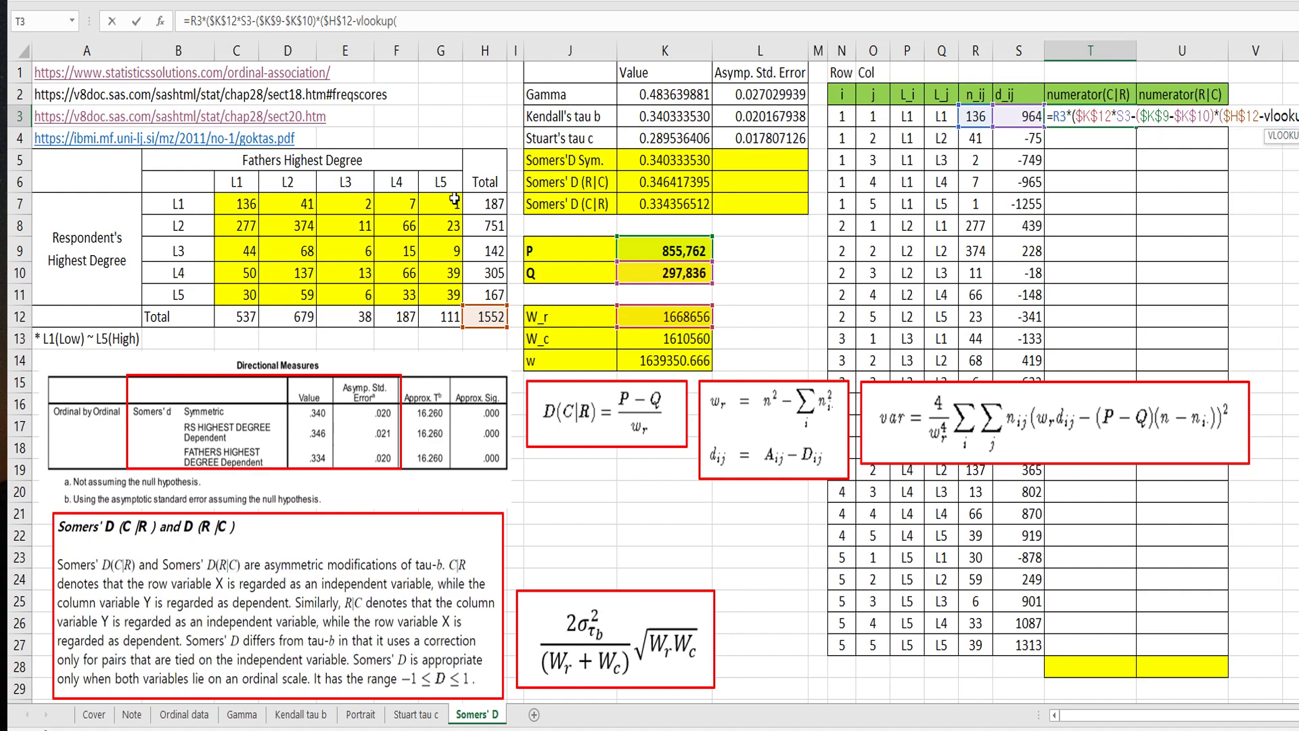
click(904, 121)
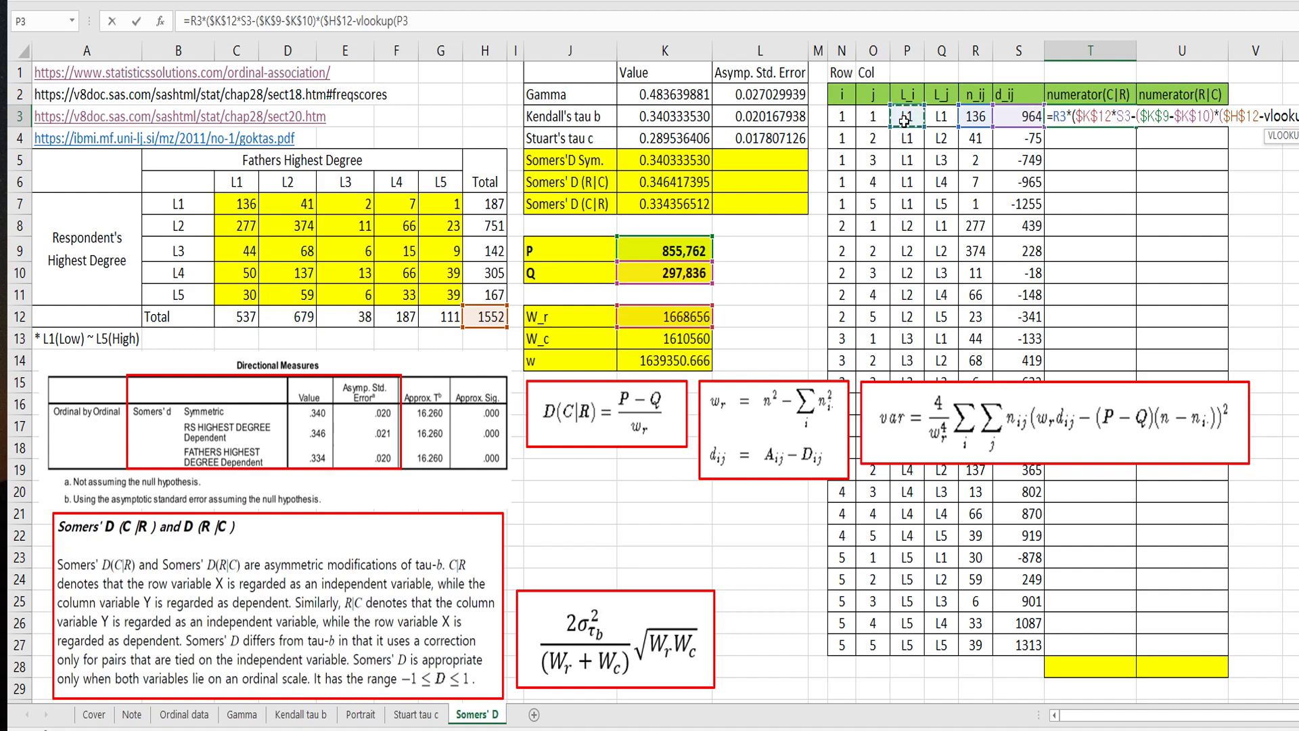
text(,)
drag(200, 203, 475, 295)
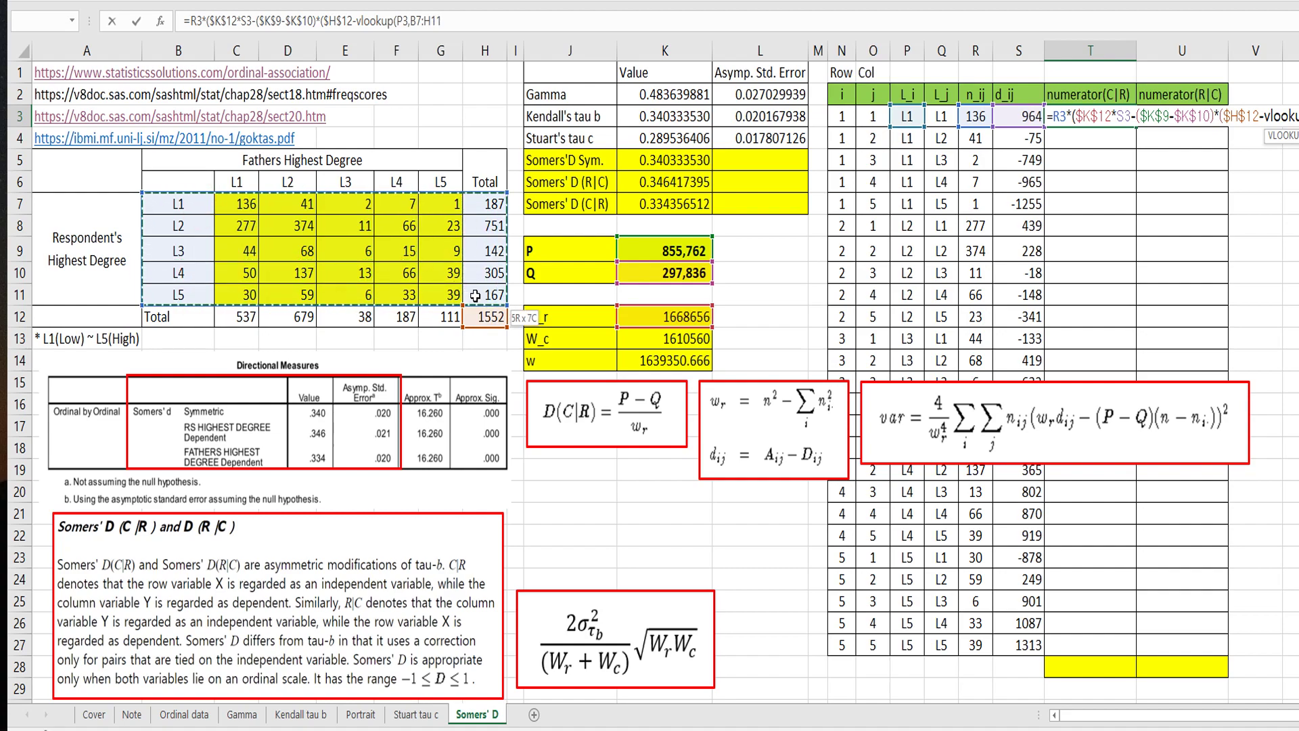
key(F4)
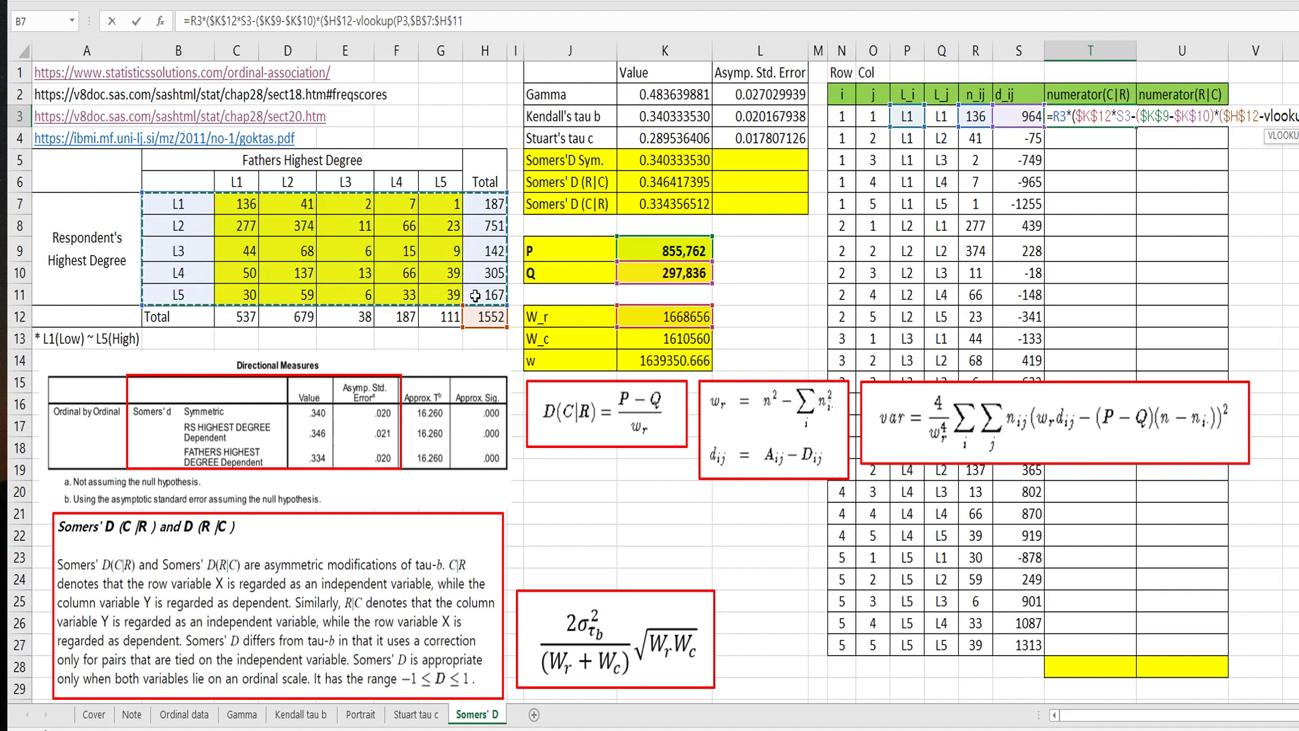
- Finish the T3 formula with lookup column 7, exact match FALSE, closing parentheses and the power ^2
text(,7)
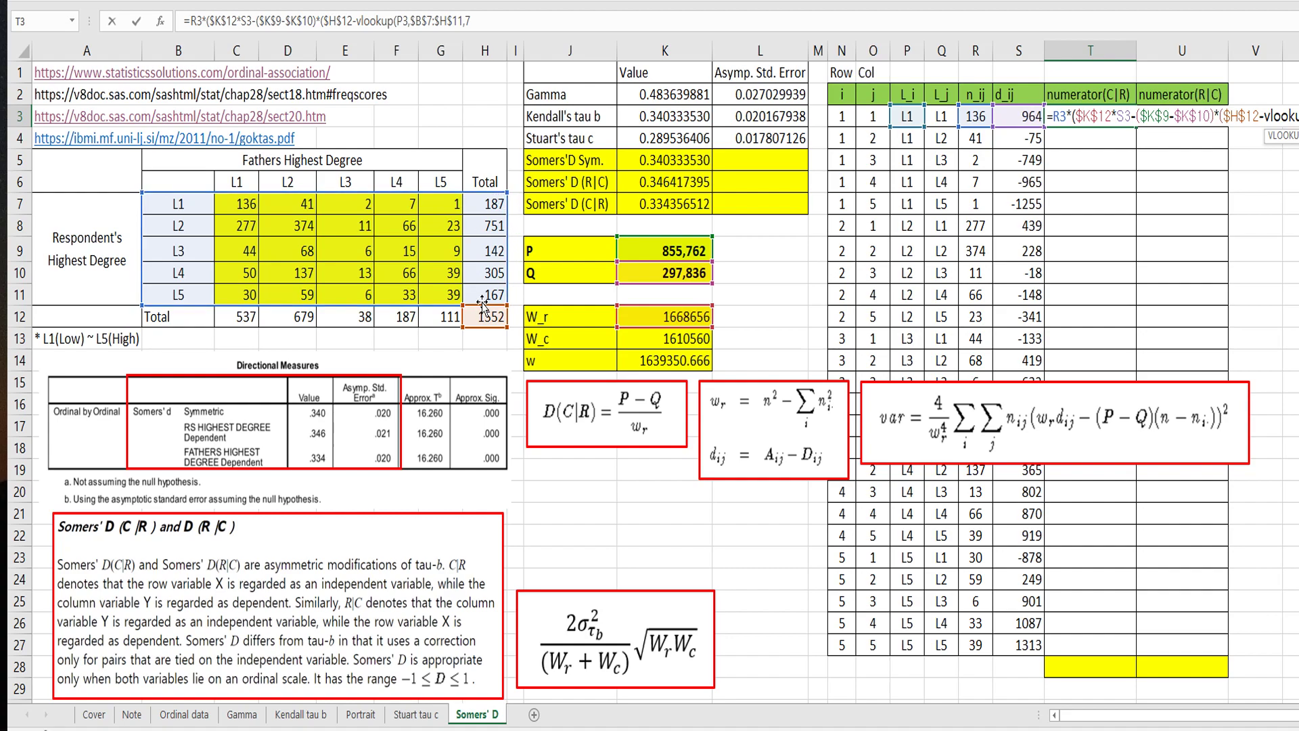
text(,fa)
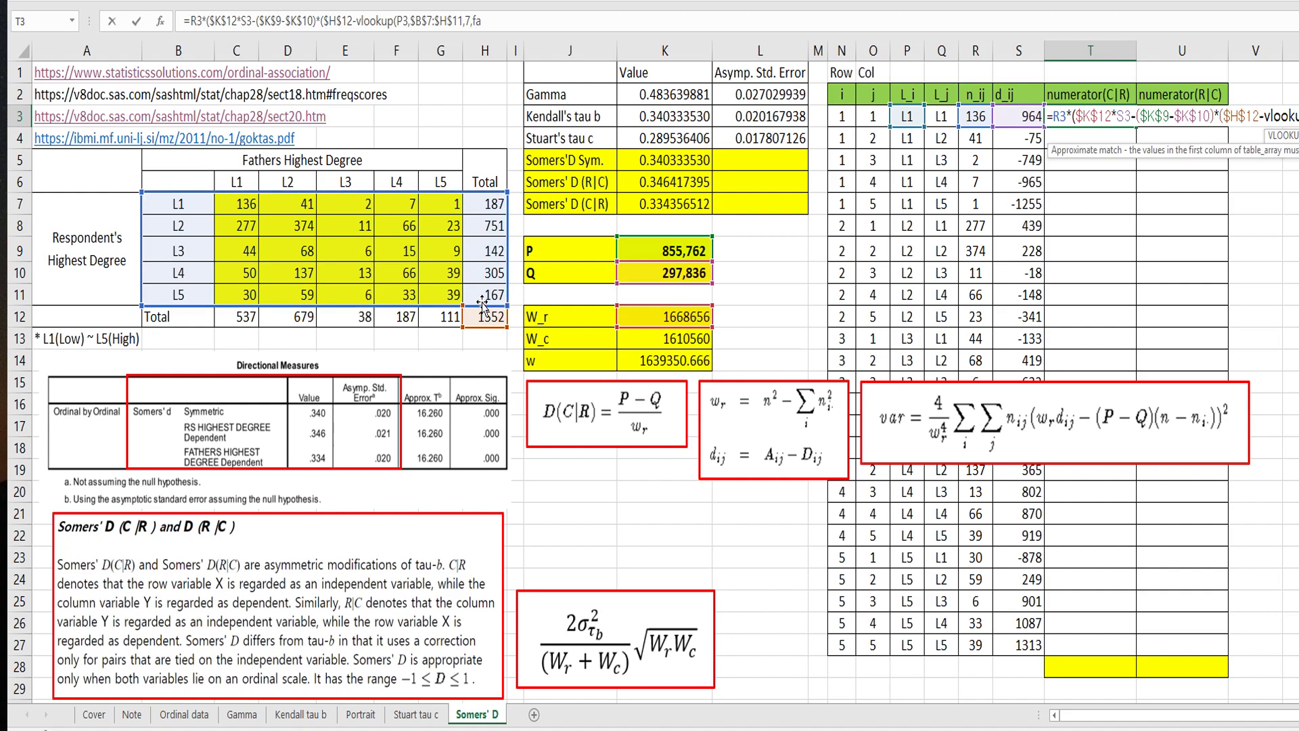
text(lse))^)
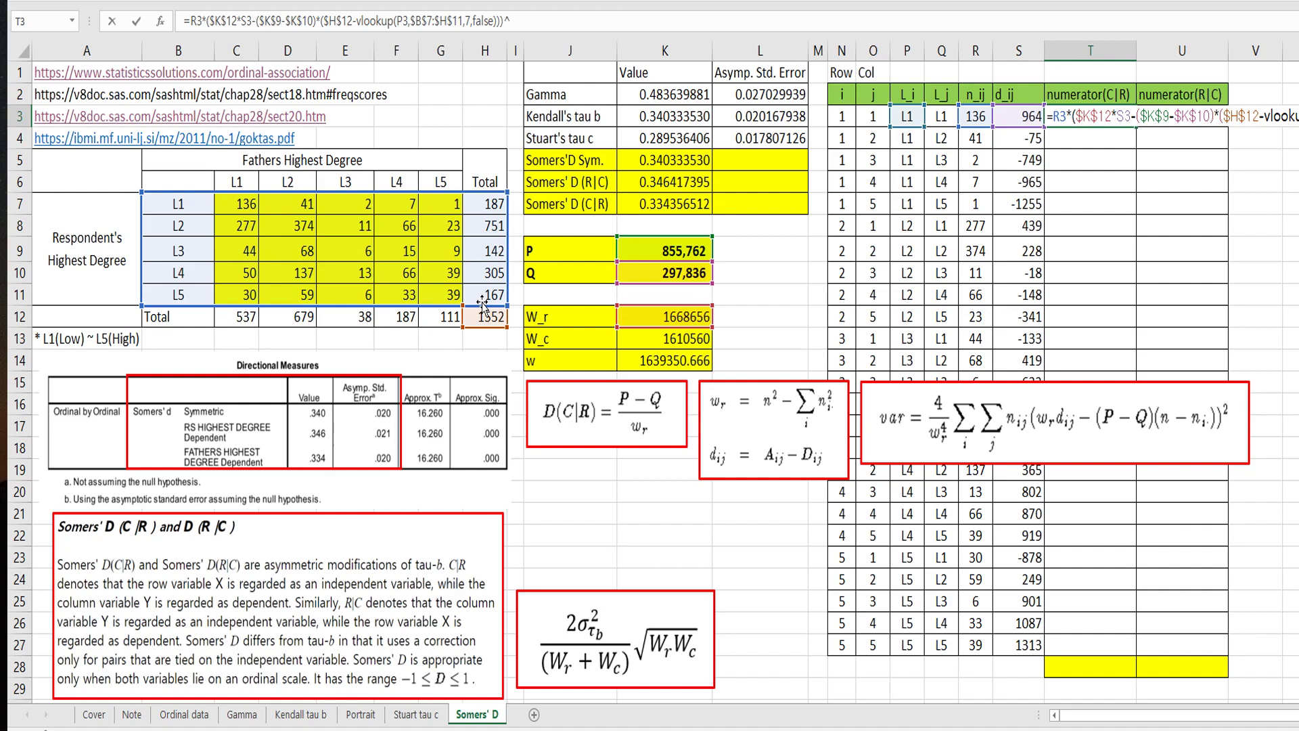
text())^2)
key(Return)
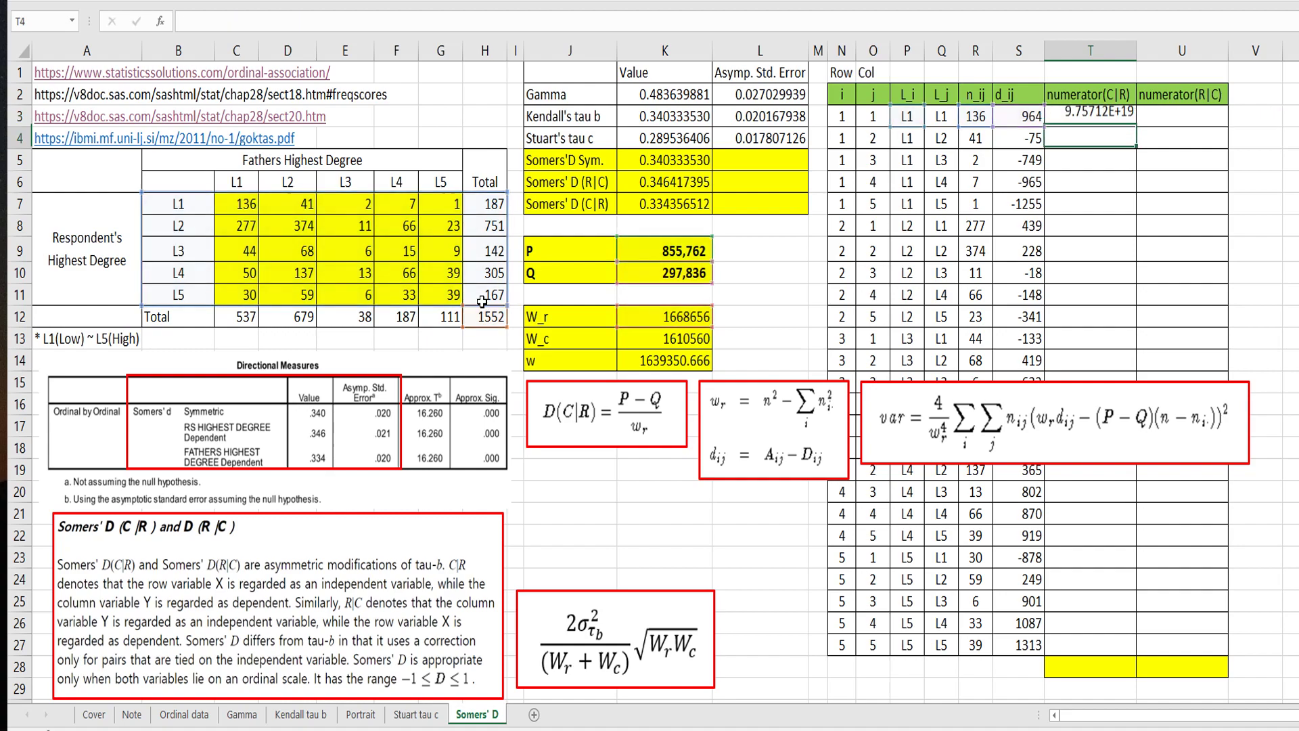
- Fill the T3 formula down to T27 and total the column in T28 with =SUM(T3:T27)
click(1090, 116)
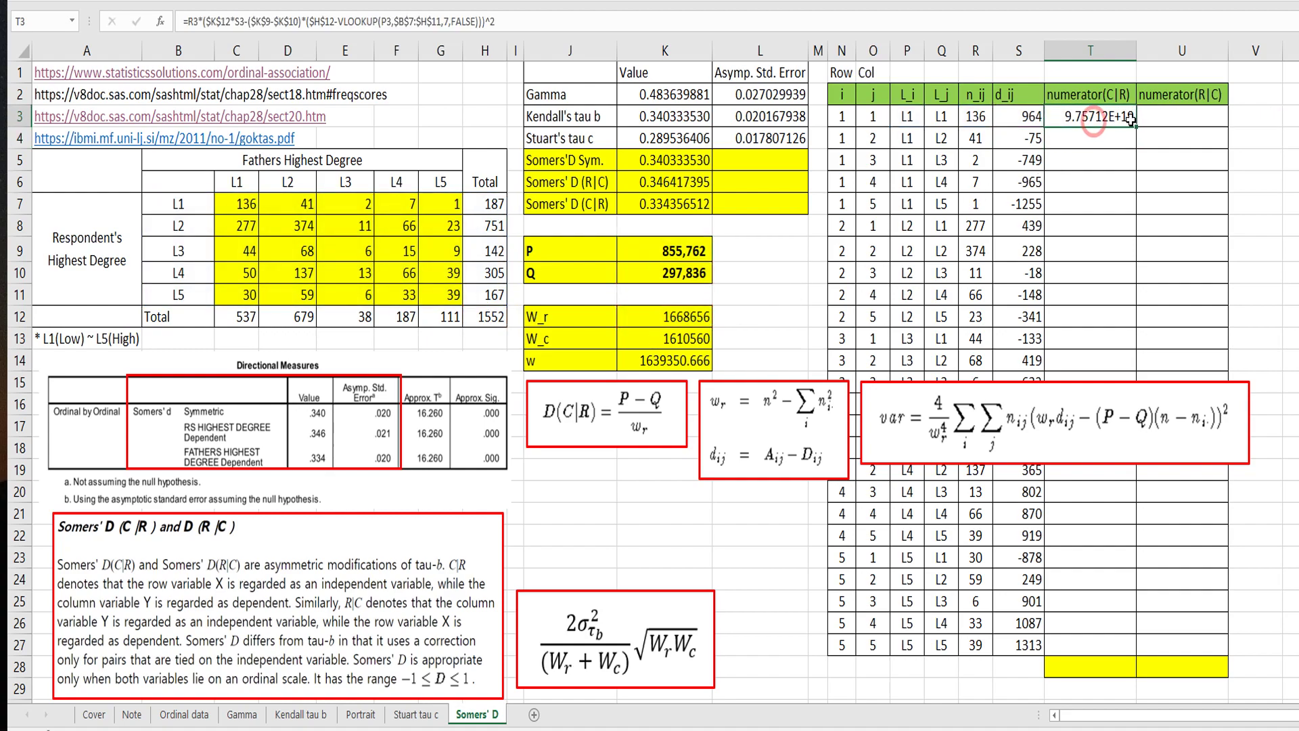
drag(1135, 127, 1110, 646)
click(1096, 670)
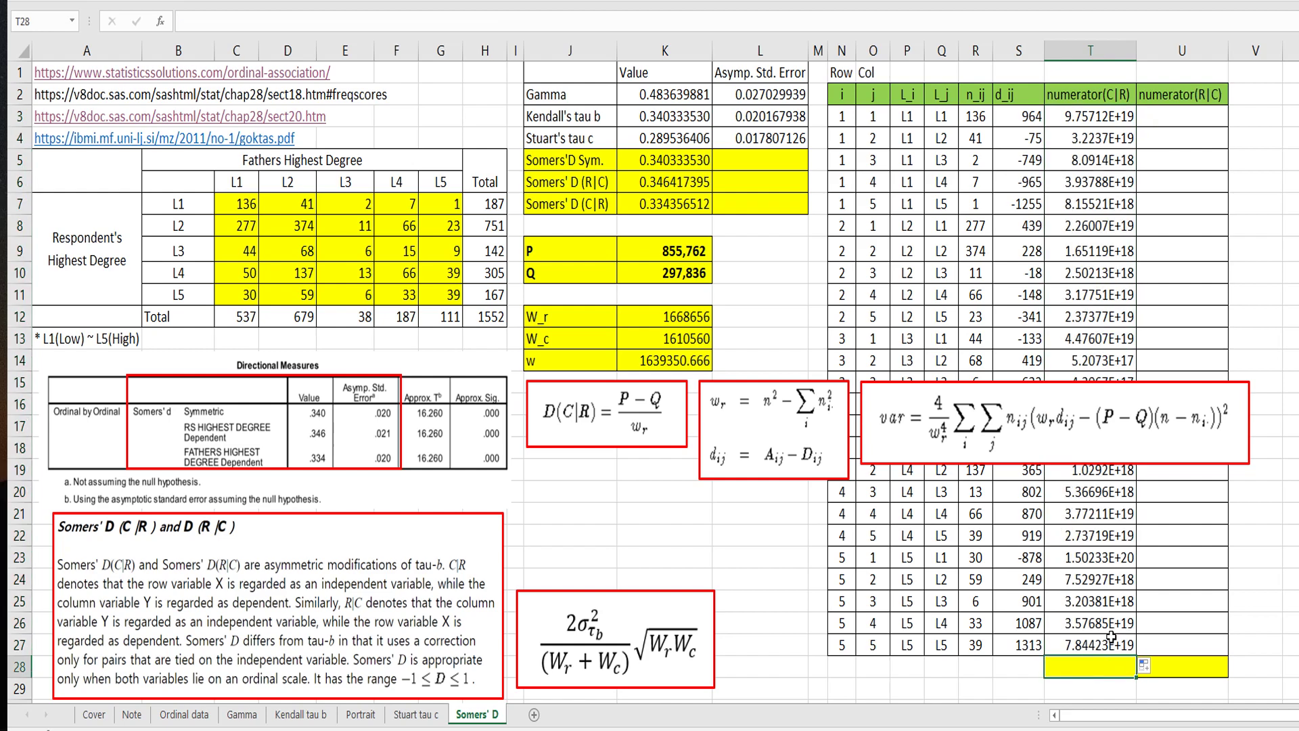
text(=sum()
drag(1111, 636, 1099, 117)
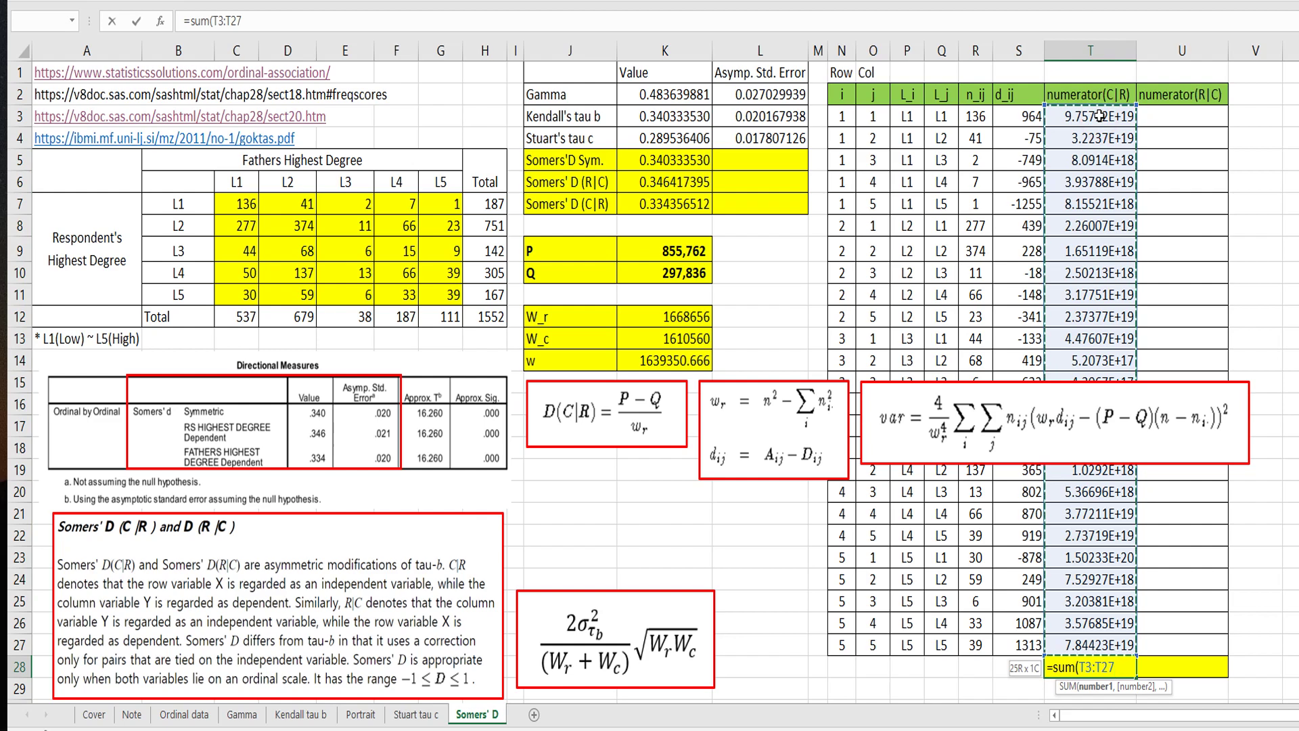
text())
key(Return)
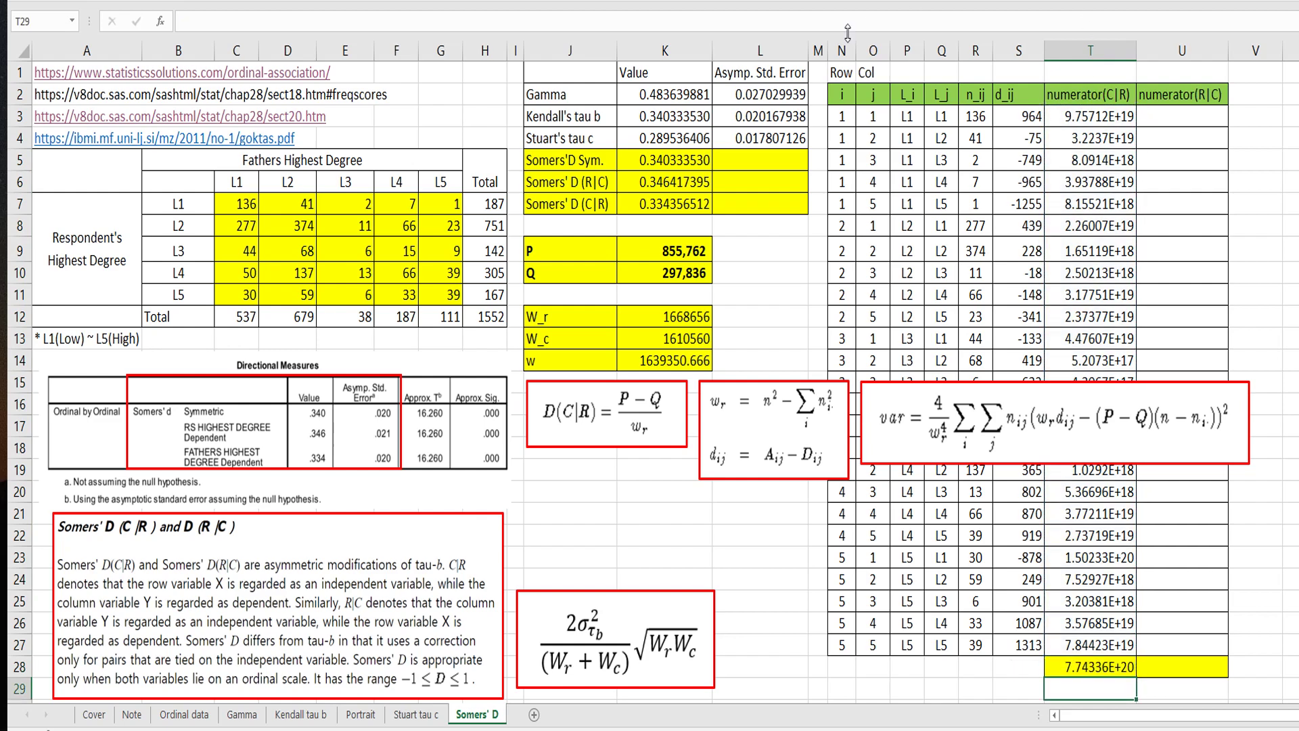
- Calculate the asymptotic standard error of Somers' D (C|R) in L7 with the formula =SQRT(4*T28/K12^4)
click(749, 203)
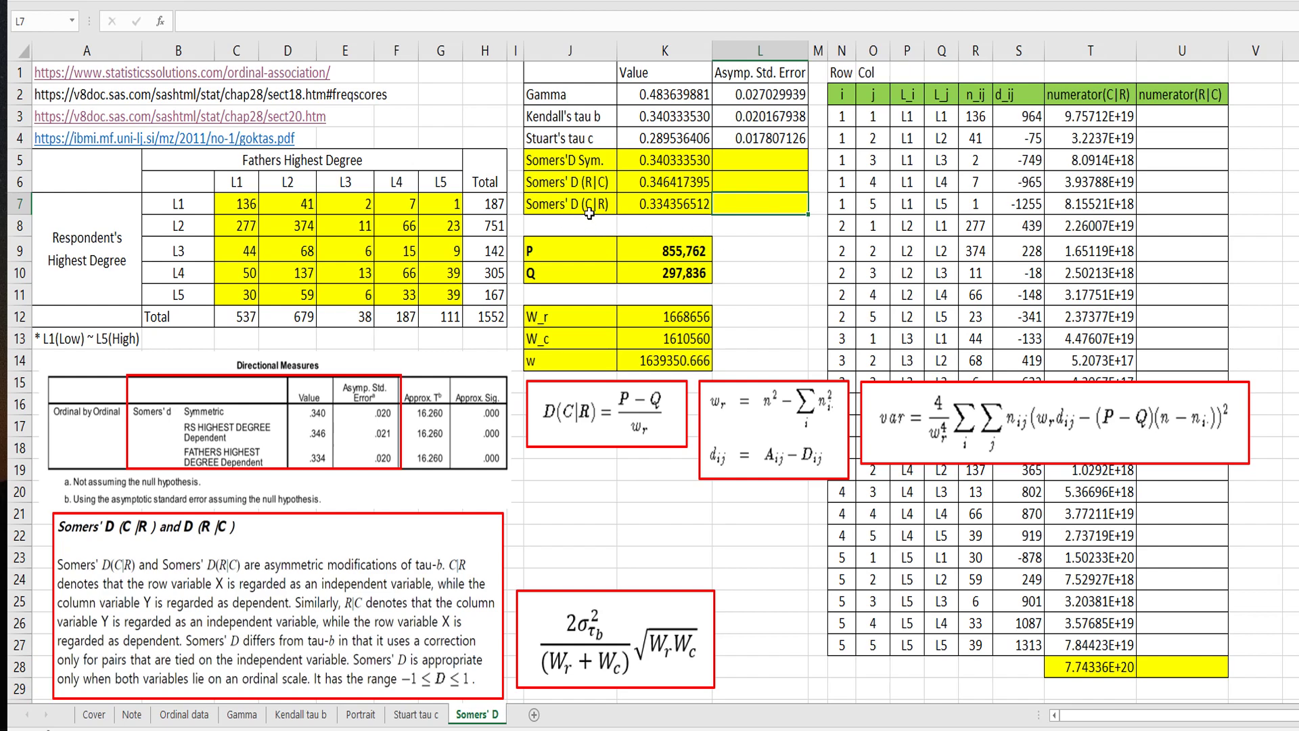
text(=sqr)
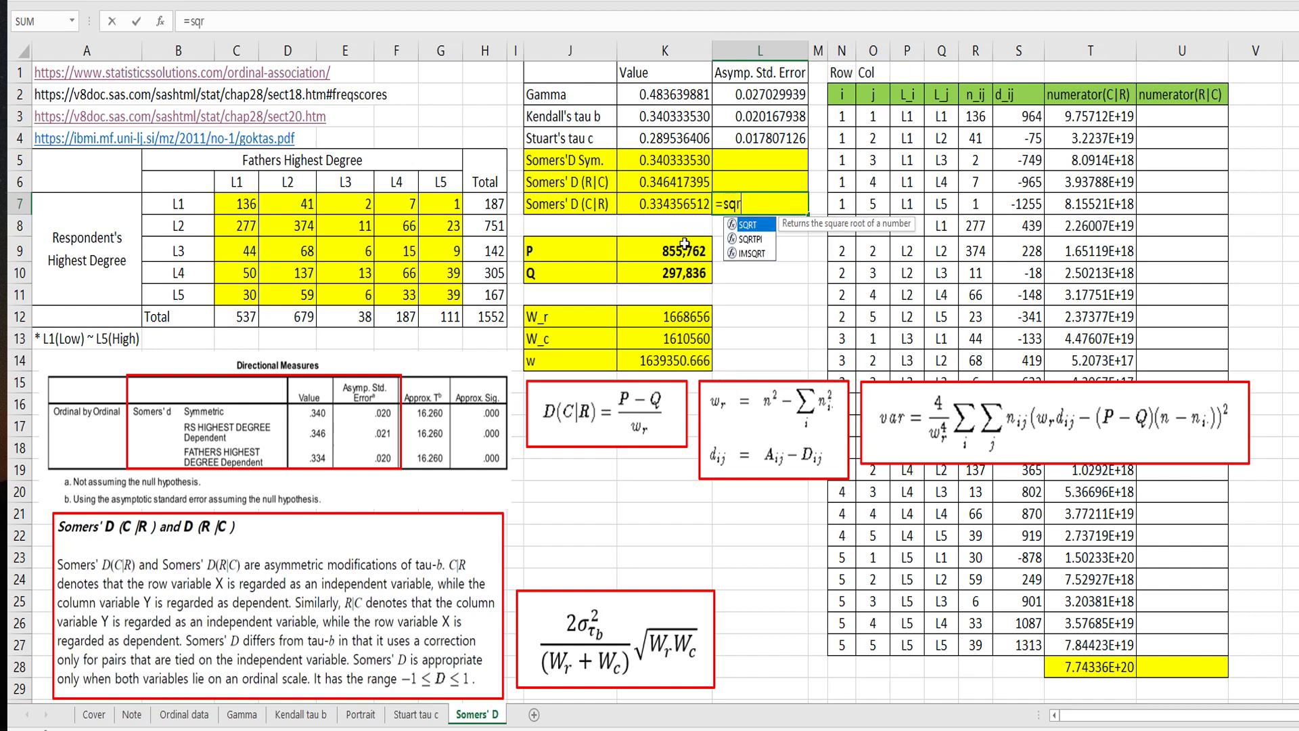
text(t(4*)
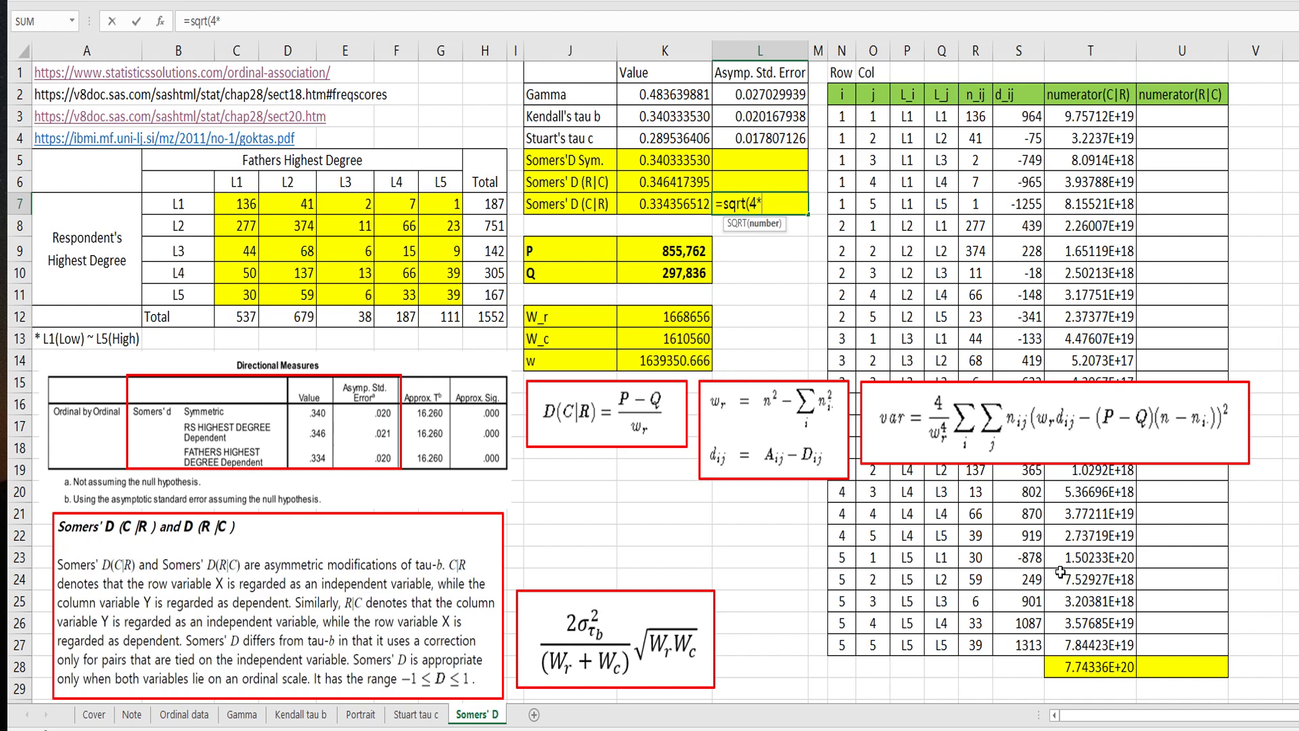
click(1109, 660)
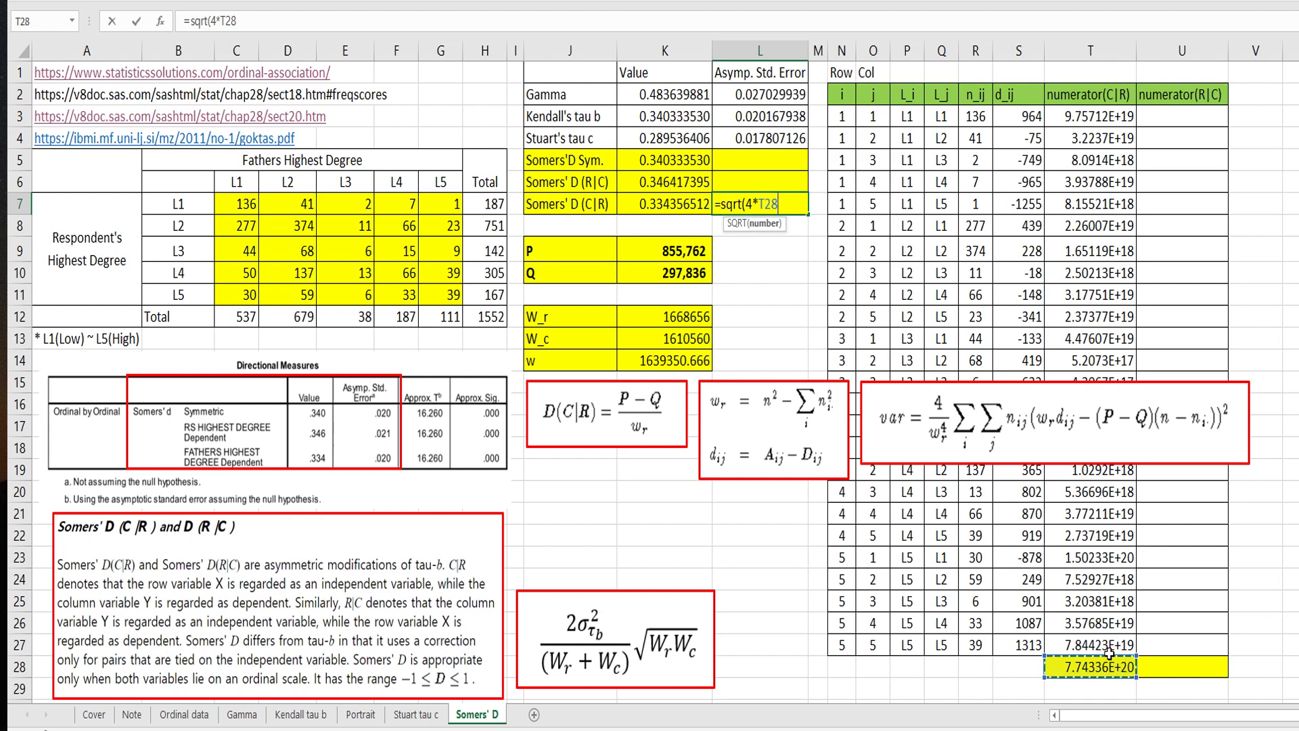
text(/)
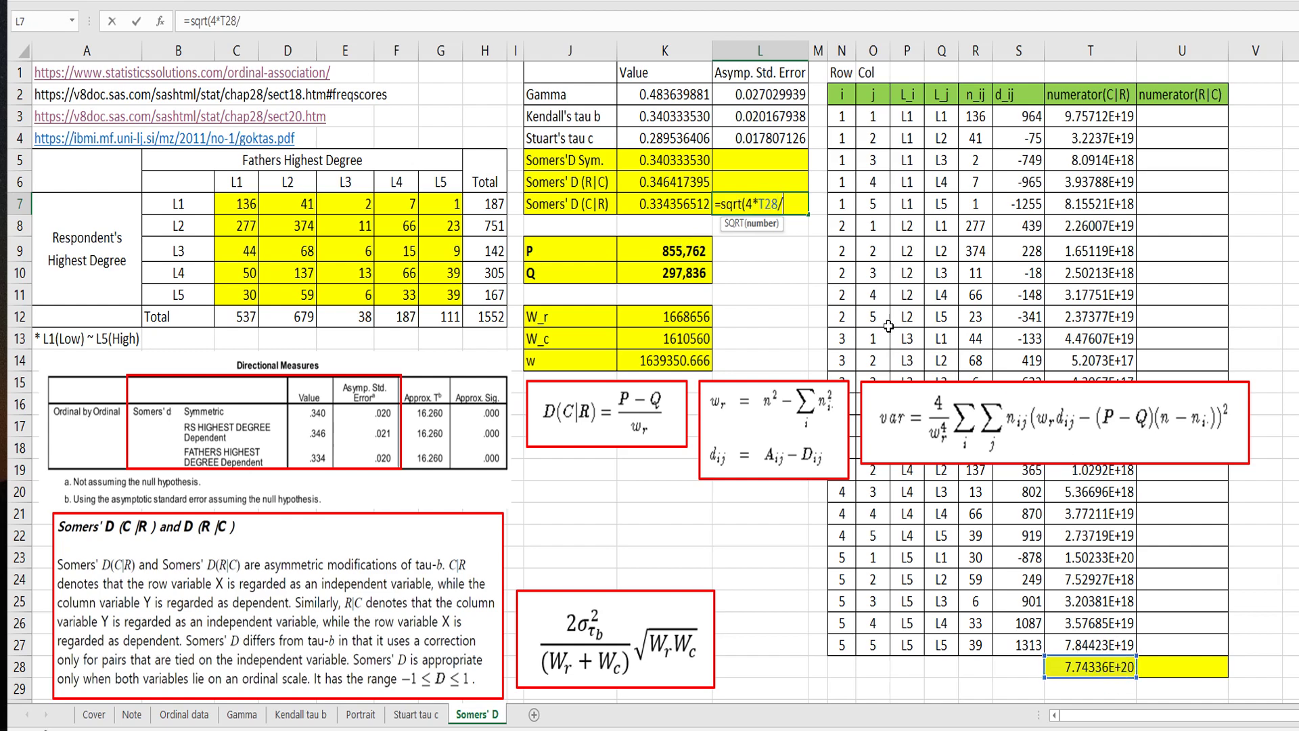
click(689, 314)
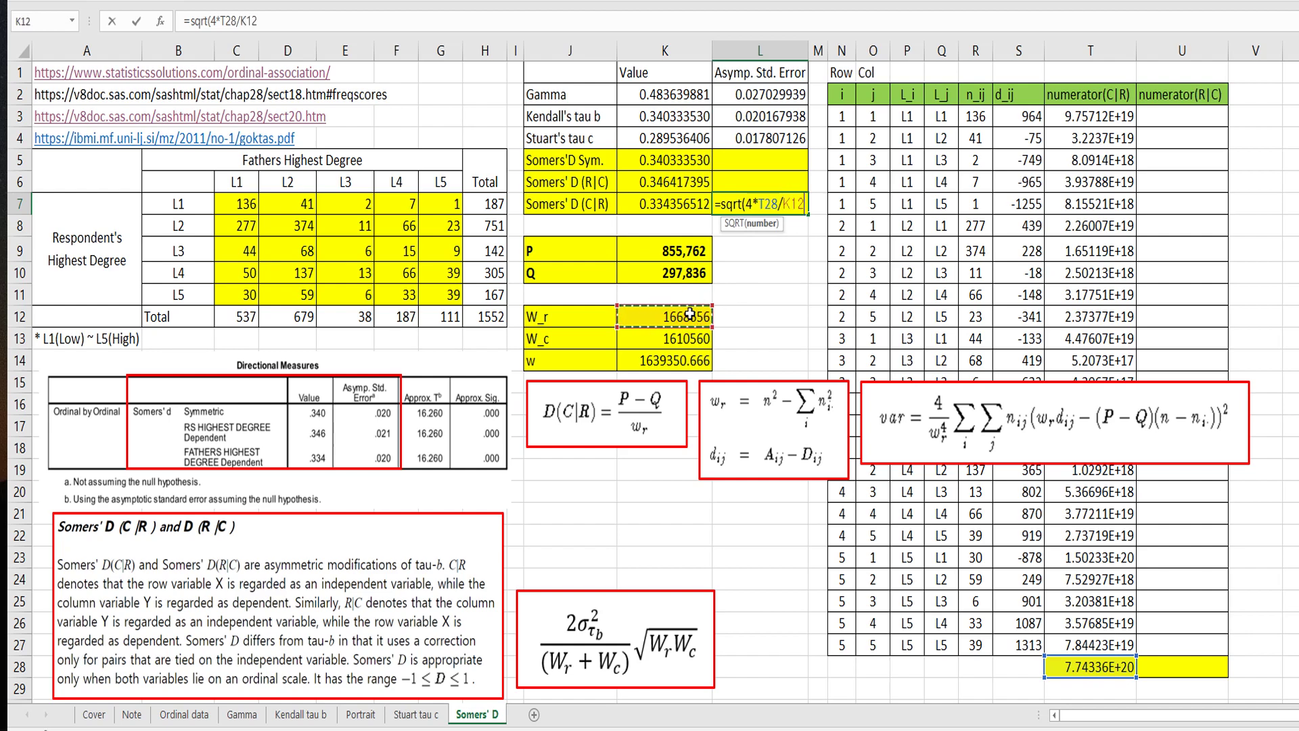
text(^4))
key(Return)
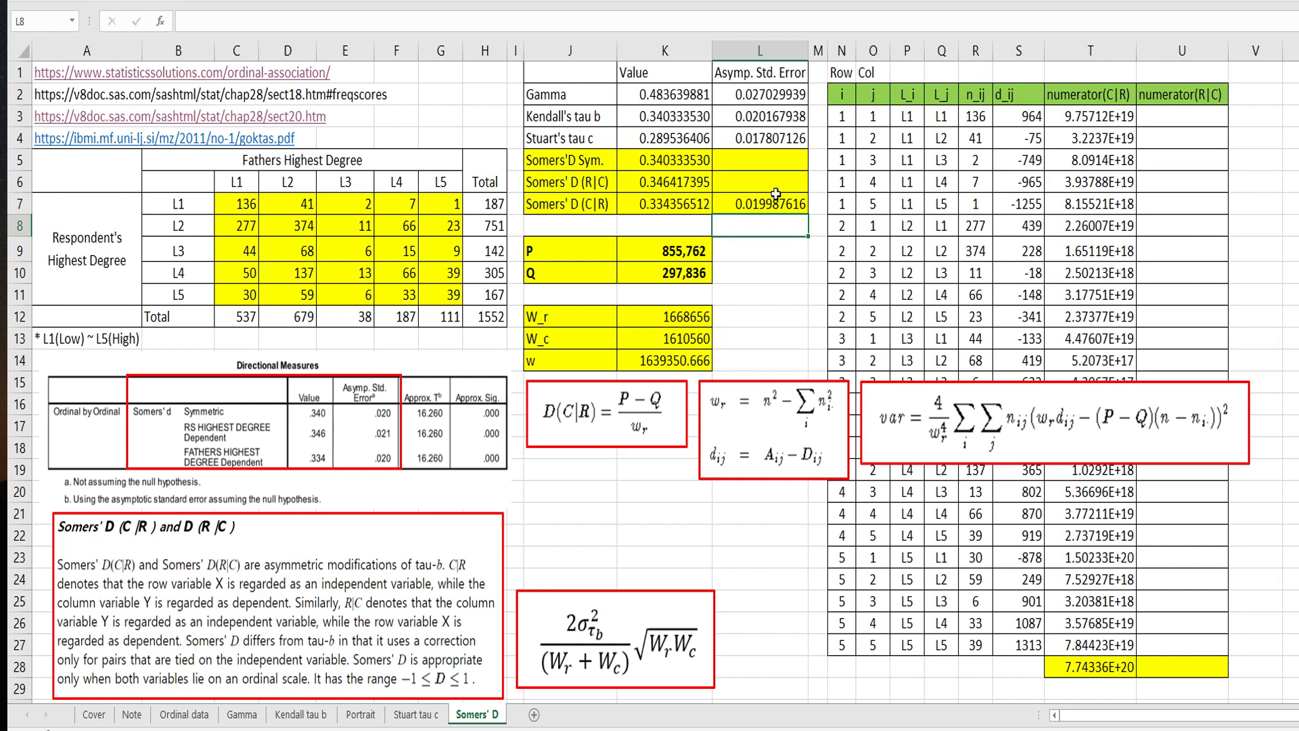
- Begin the numerator(R|C) formula in U3 with =R3*($K$13*S3, keeping the W_c reference absolute
click(1159, 122)
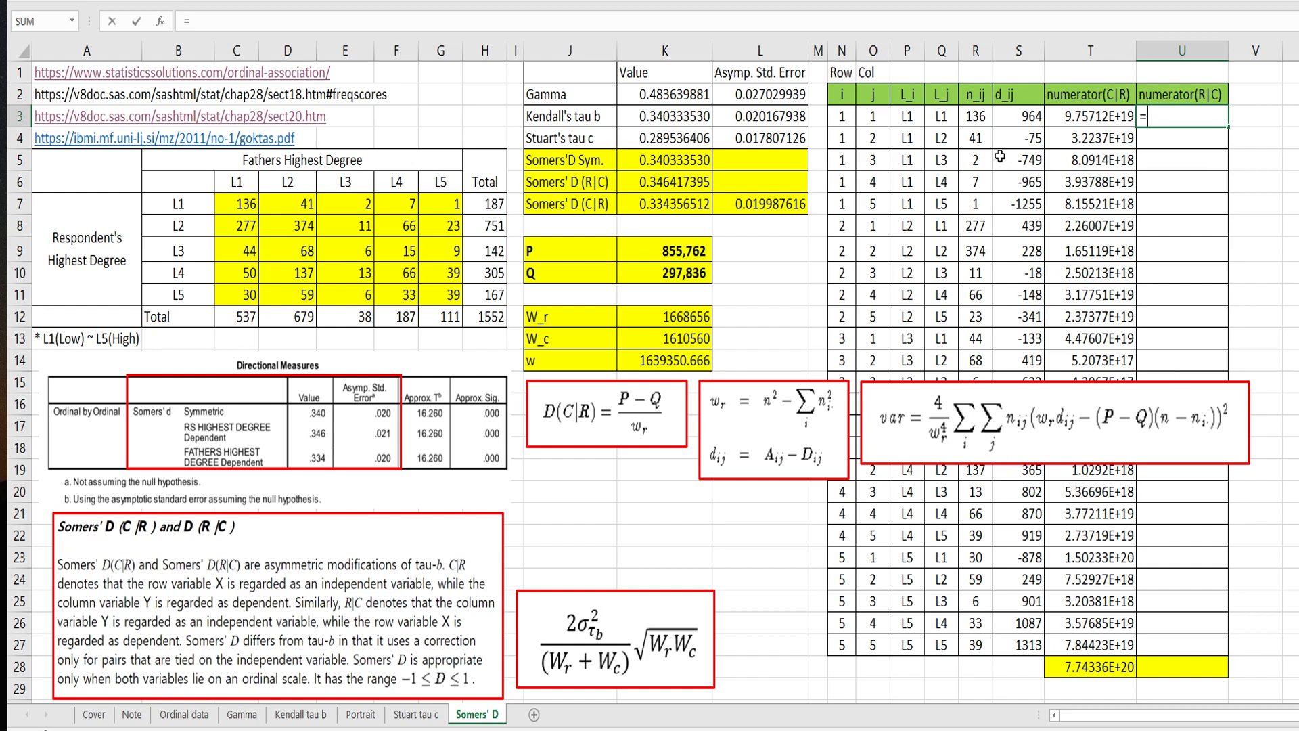
click(978, 117)
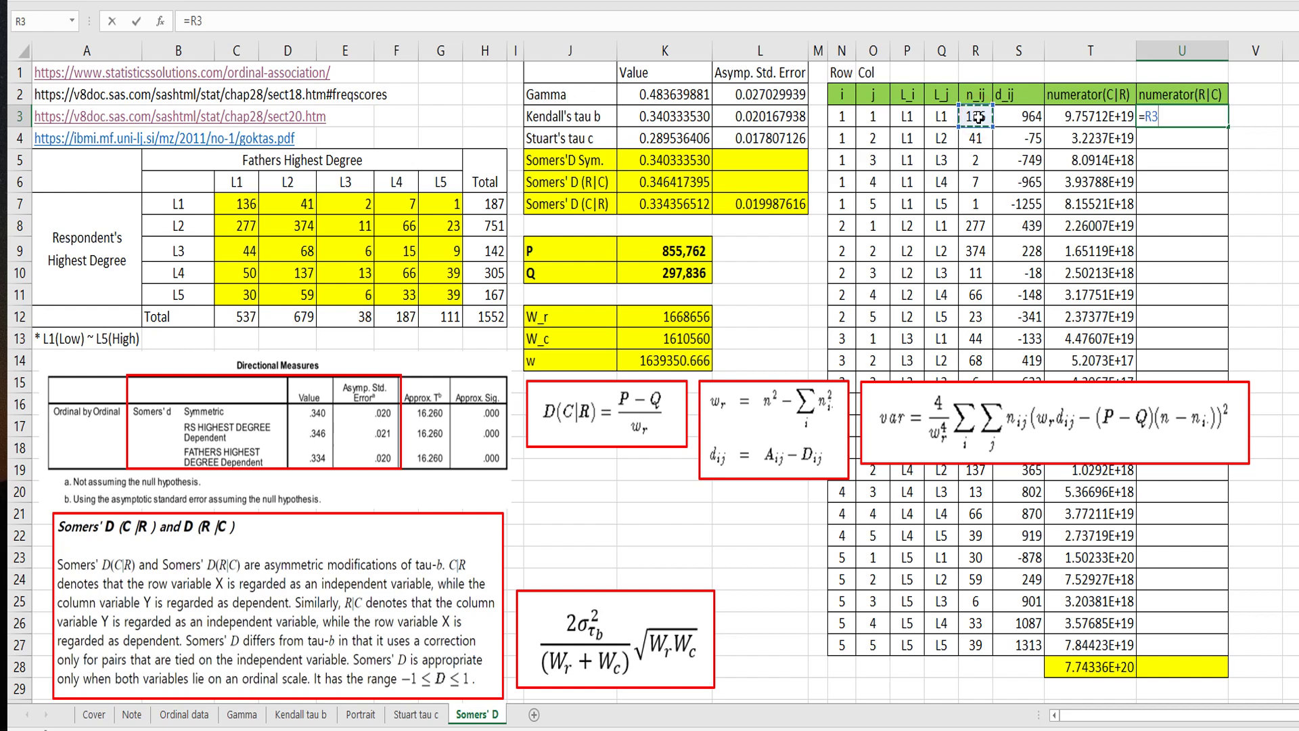
text(*()
click(683, 338)
key(F4)
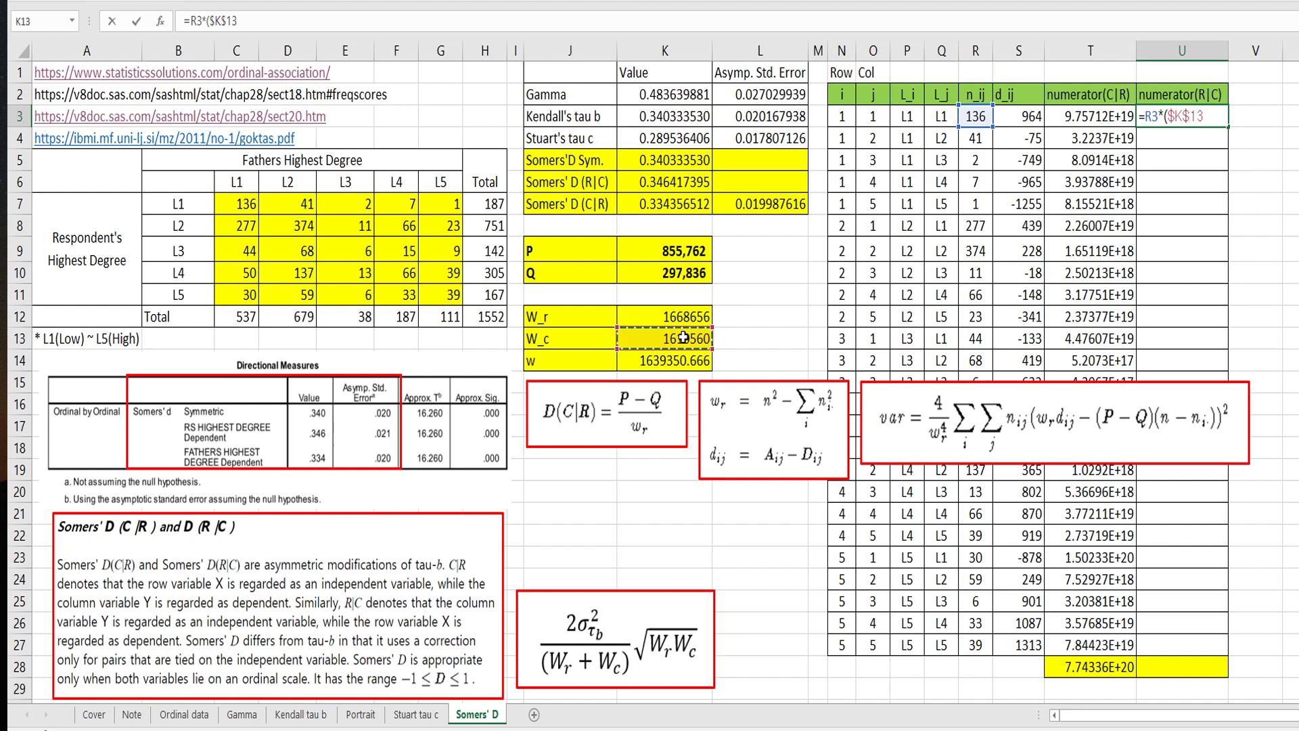
text(*)
click(1008, 119)
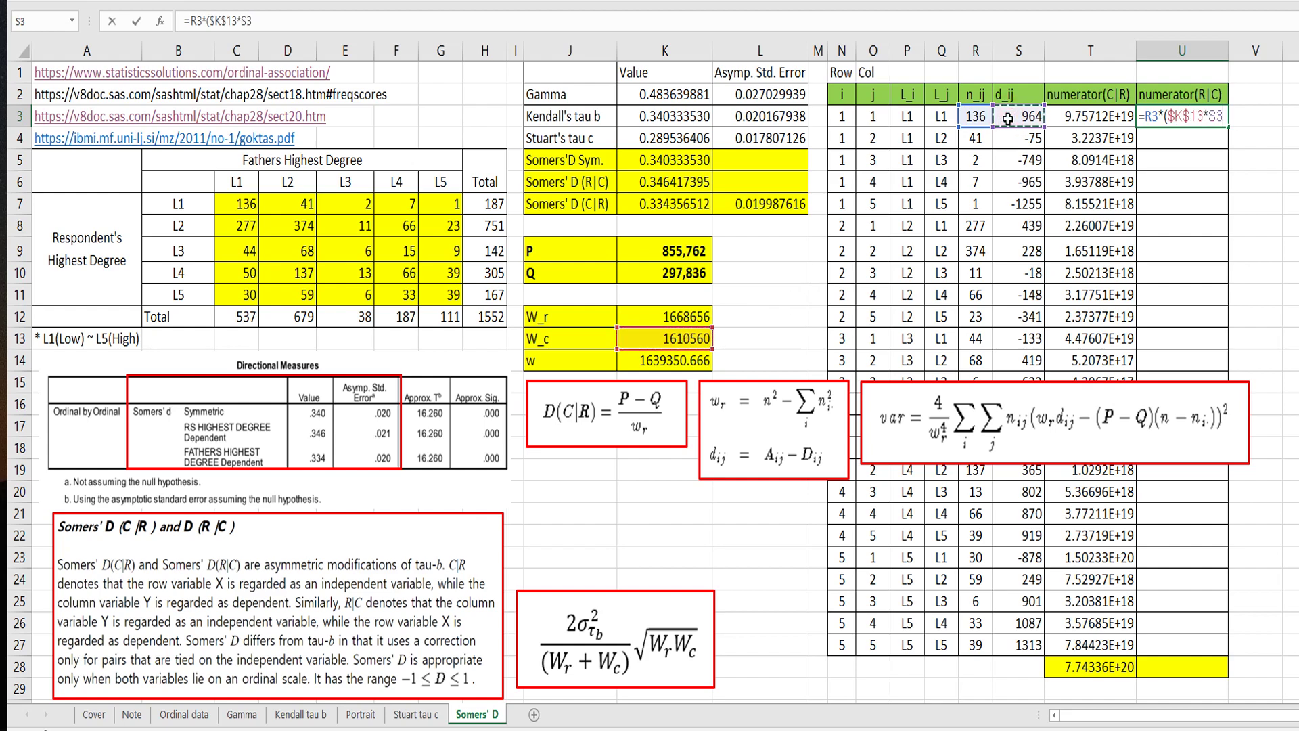
- Extend the U3 formula with -($K$9-$K$10)*(, using absolute references to P and Q
text(-()
click(688, 251)
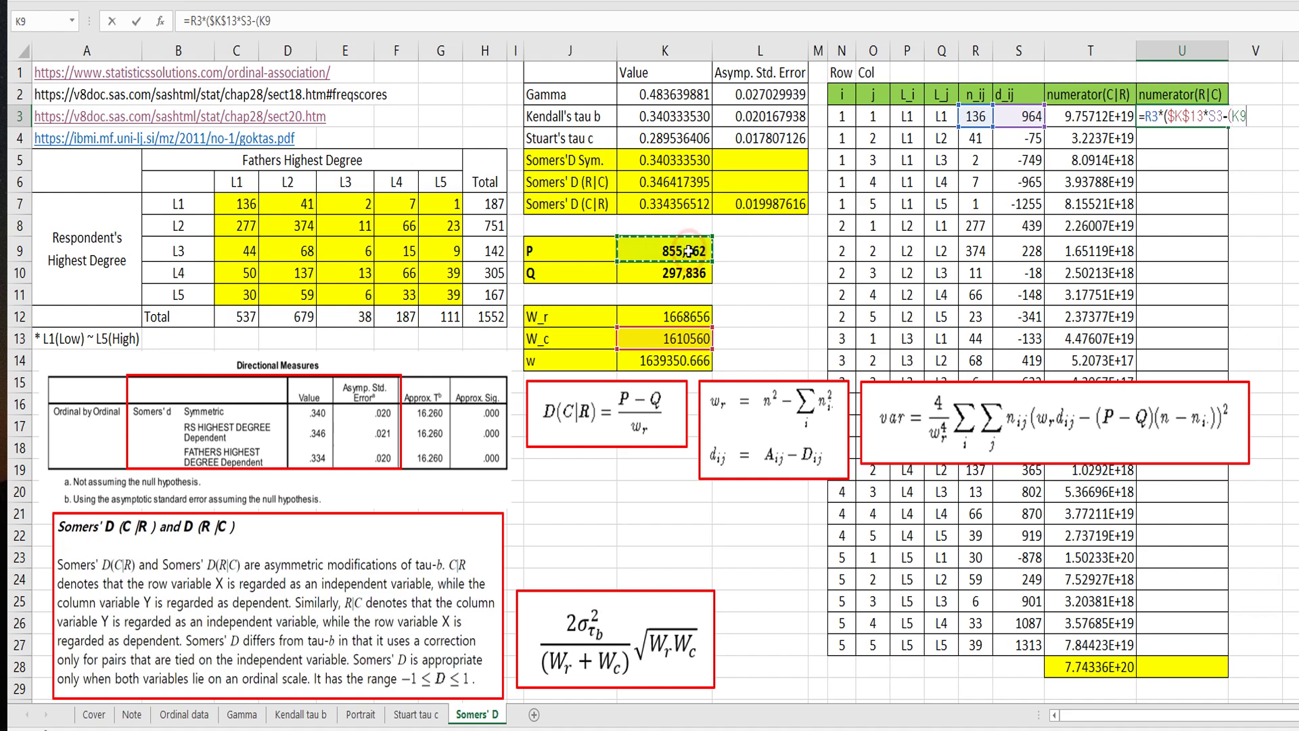
key(F4)
text(-)
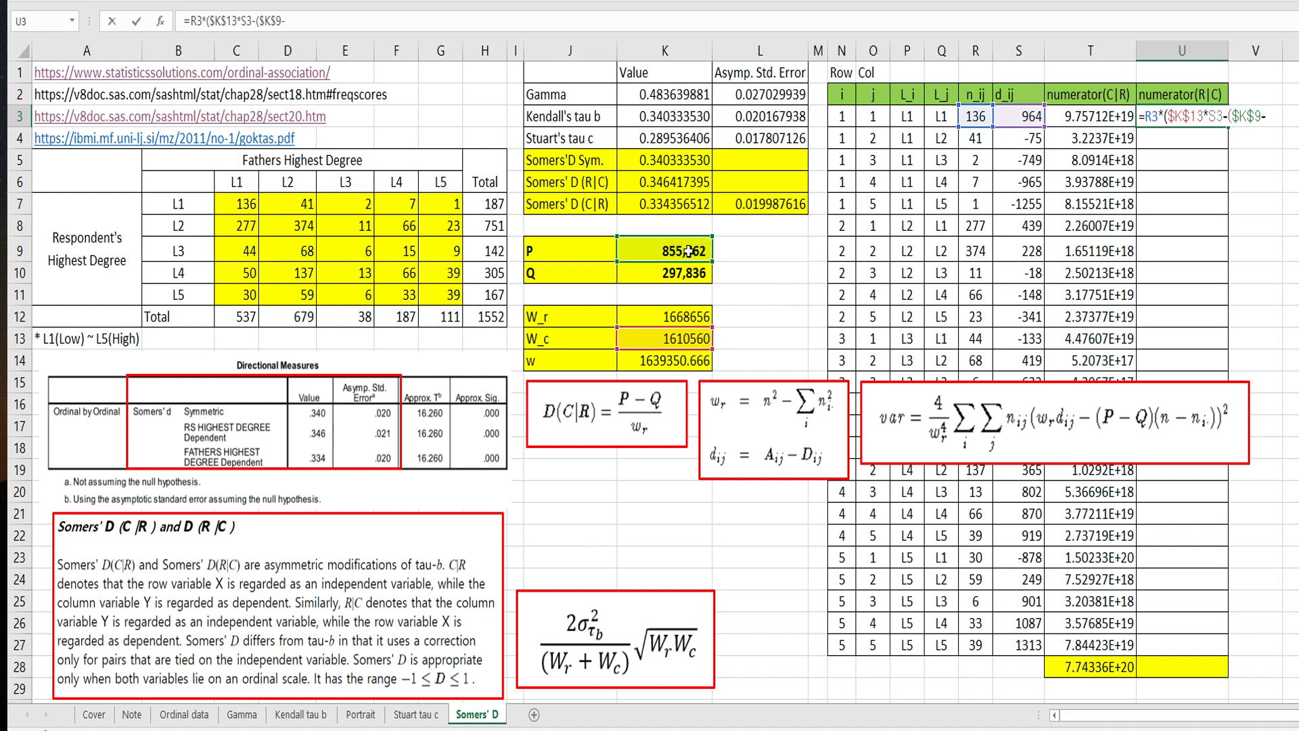
click(668, 277)
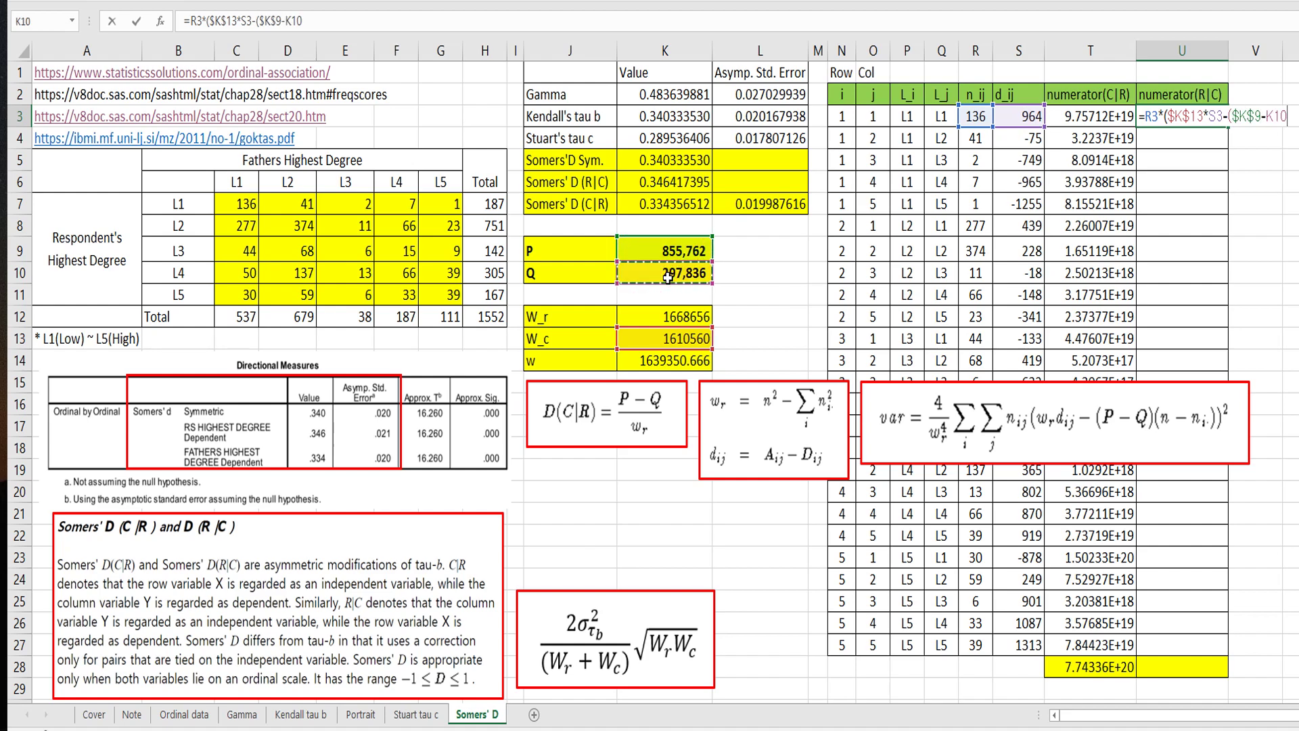
key(F4)
text()*()
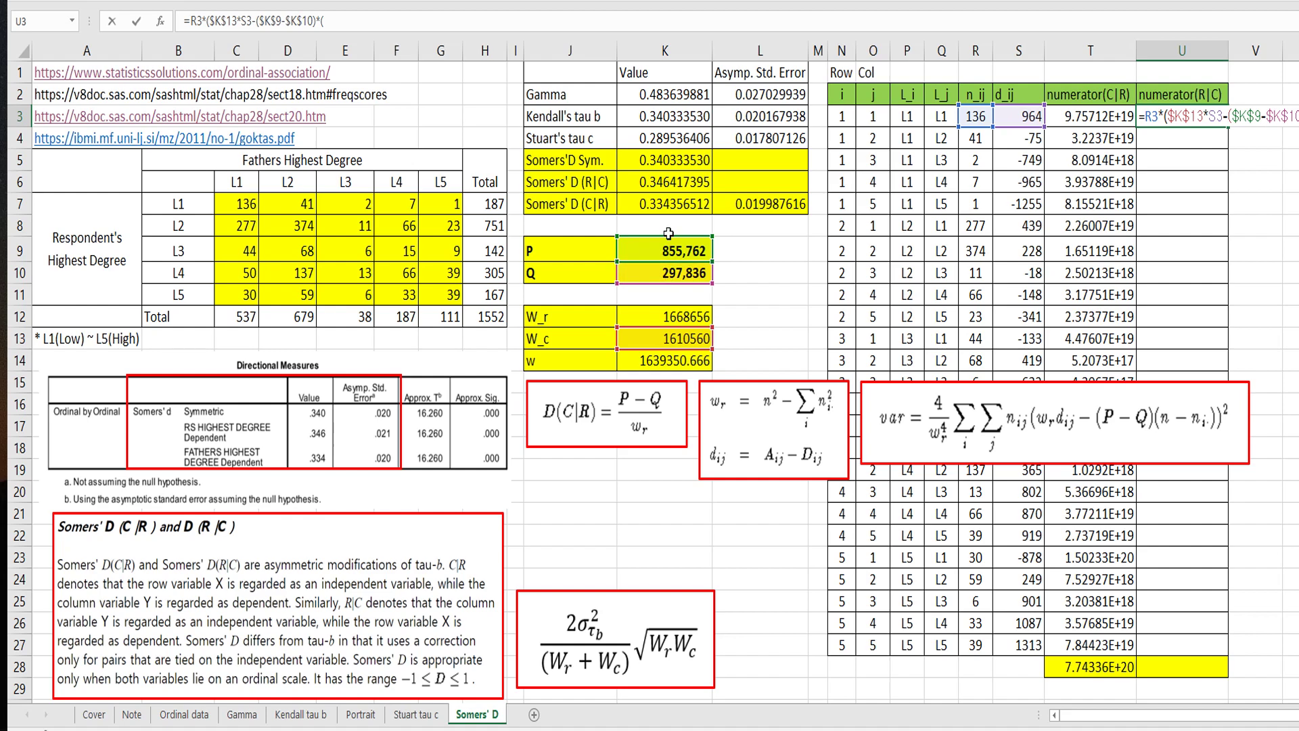
- Continue the U3 formula with the grand total as the absolute reference $H$12, followed by a minus sign
click(486, 315)
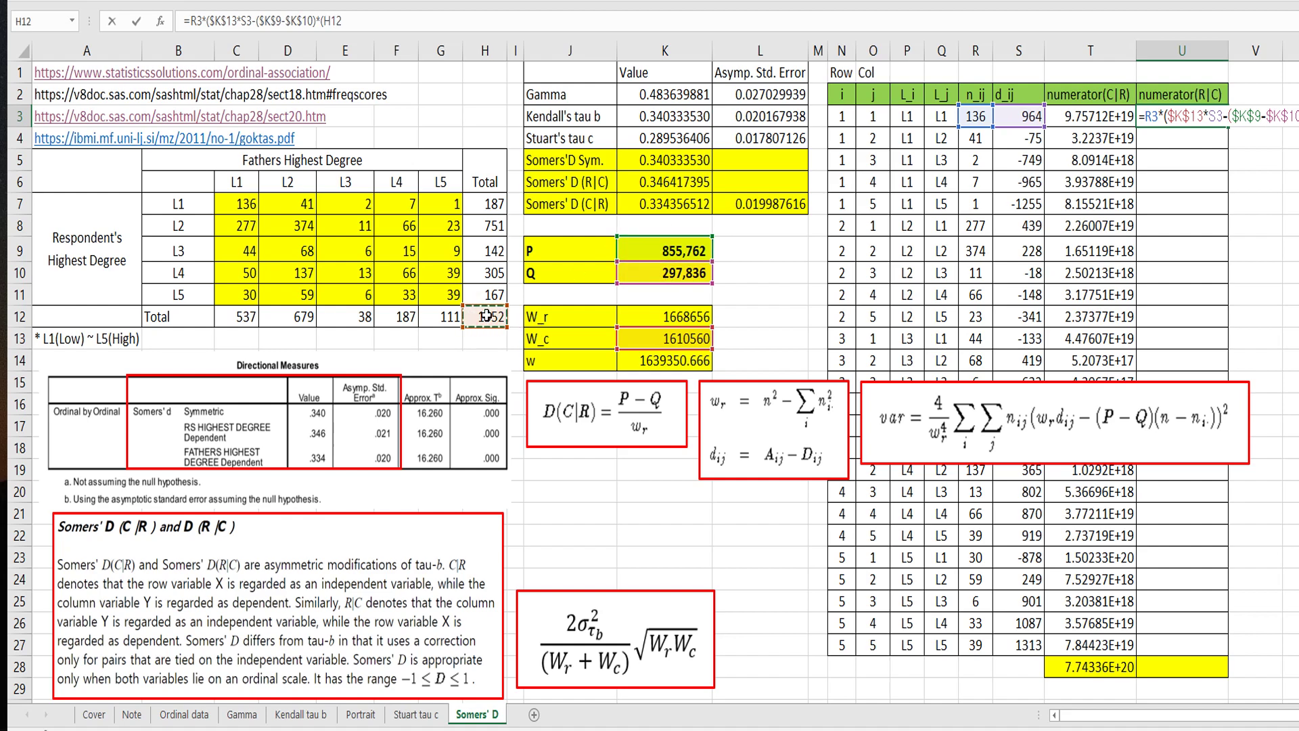
key(F4)
text(-)
- Complete the U3 formula with HLOOKUP(Q3,$C$6:$G$12,7,FALSE), closing the brackets and squaring the outer bracketed term
text(hlookup)
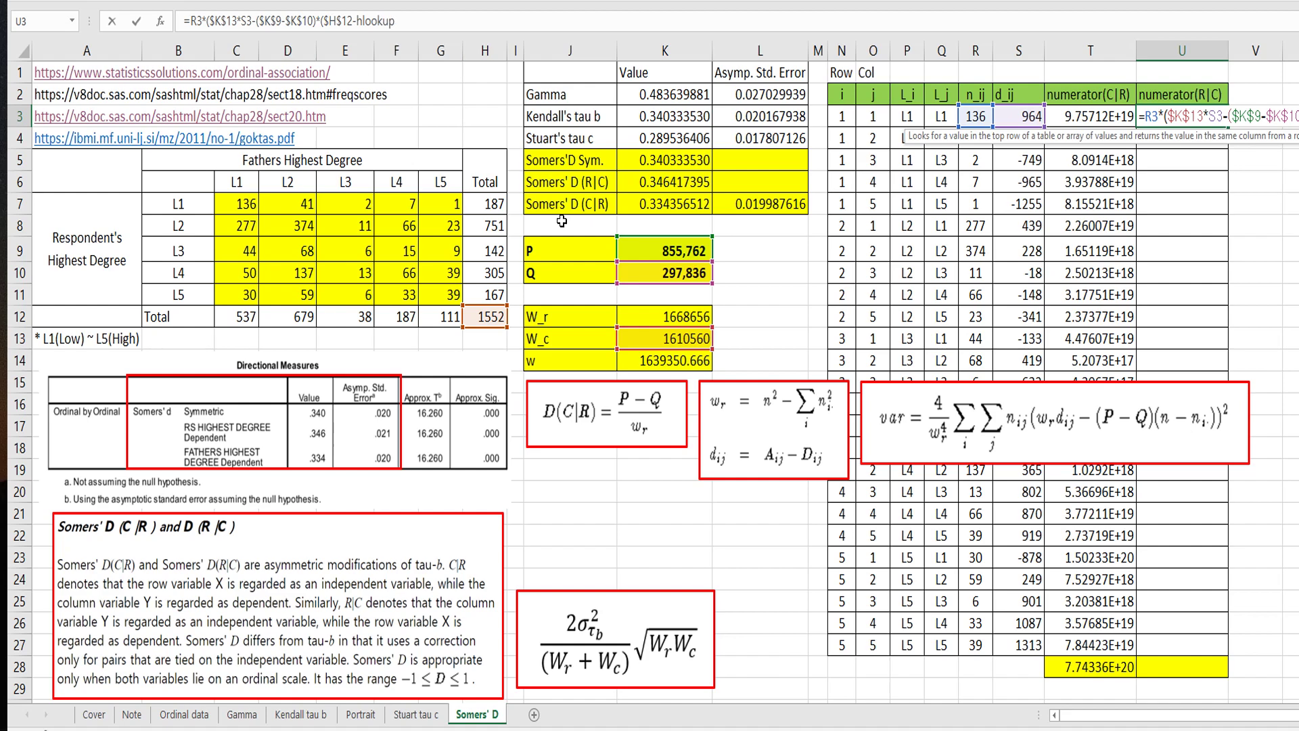
text(()
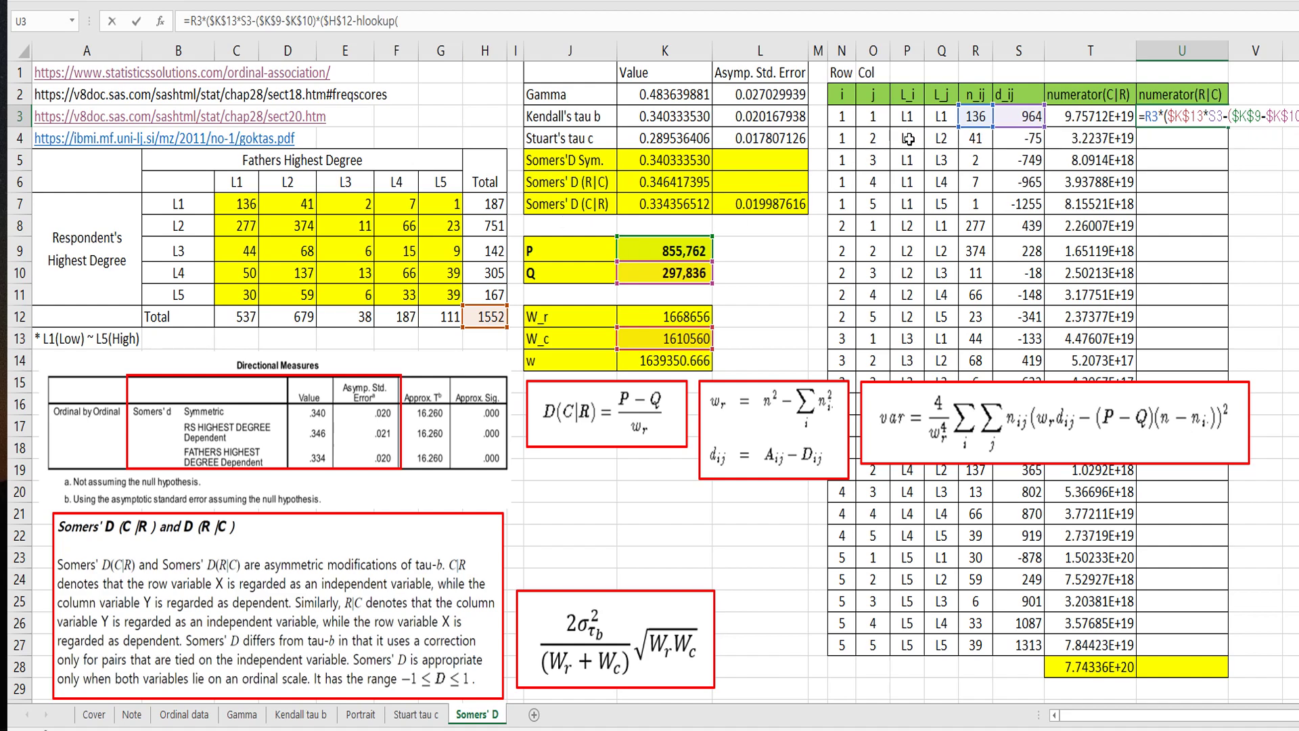
click(940, 117)
text(,)
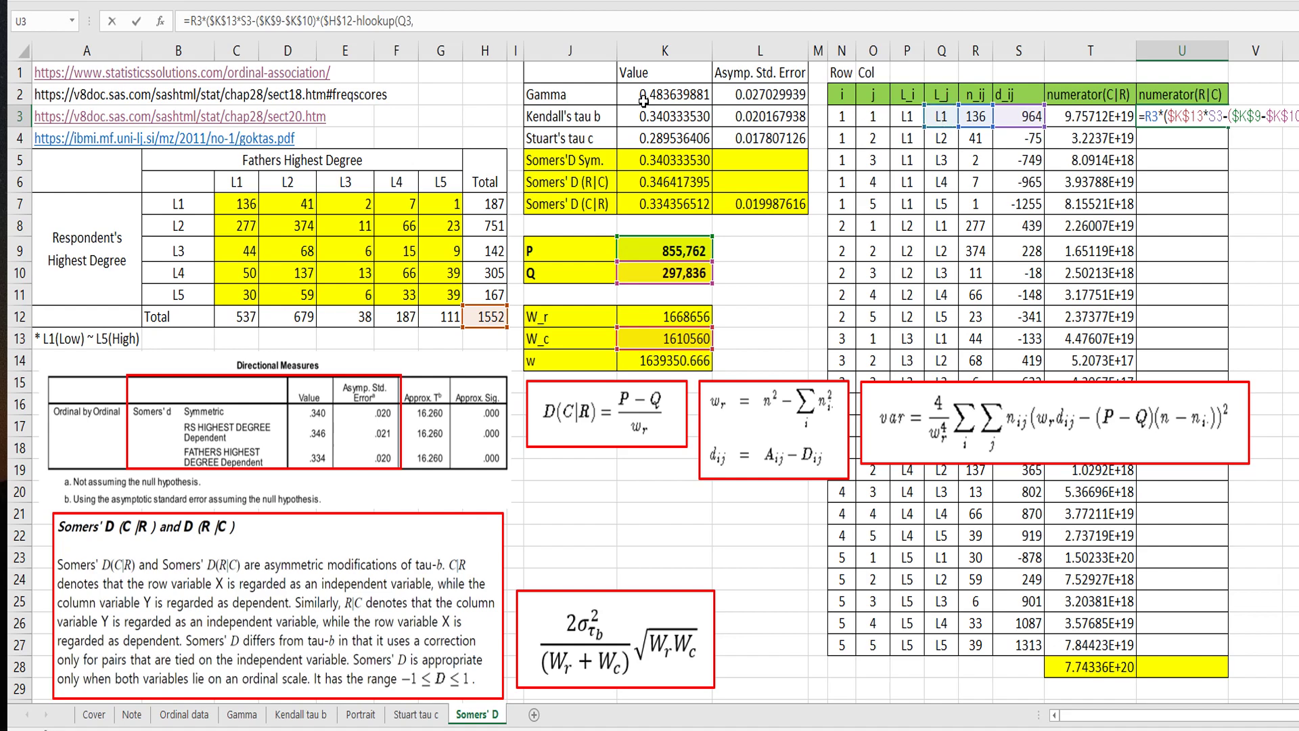
drag(238, 184, 444, 316)
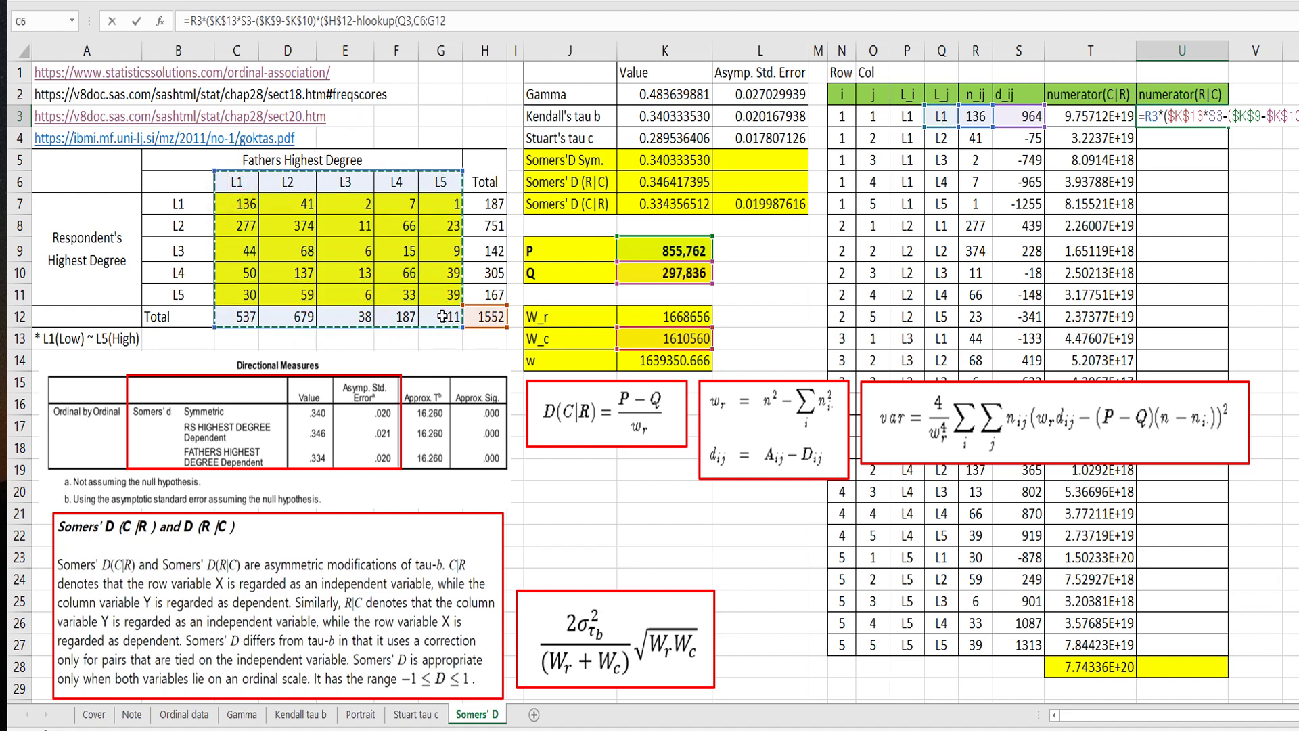
key(F4)
text(,)
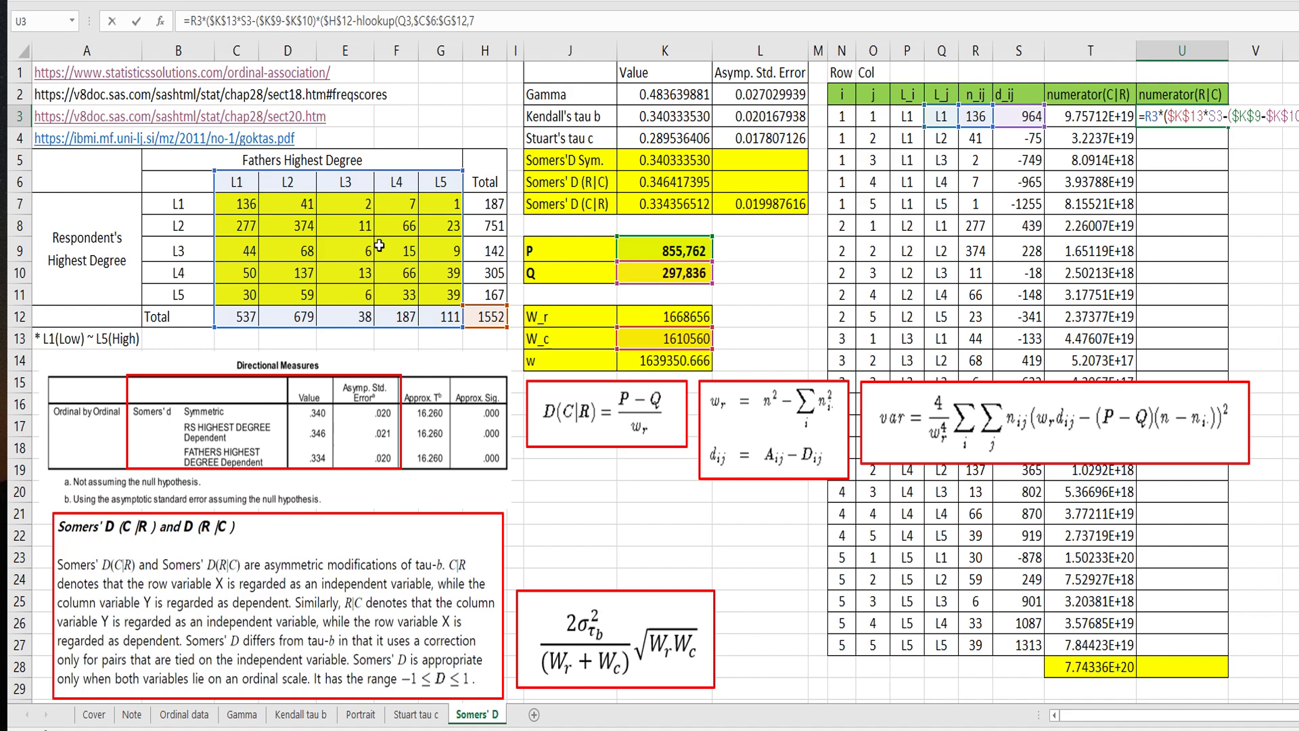
text(7,false)
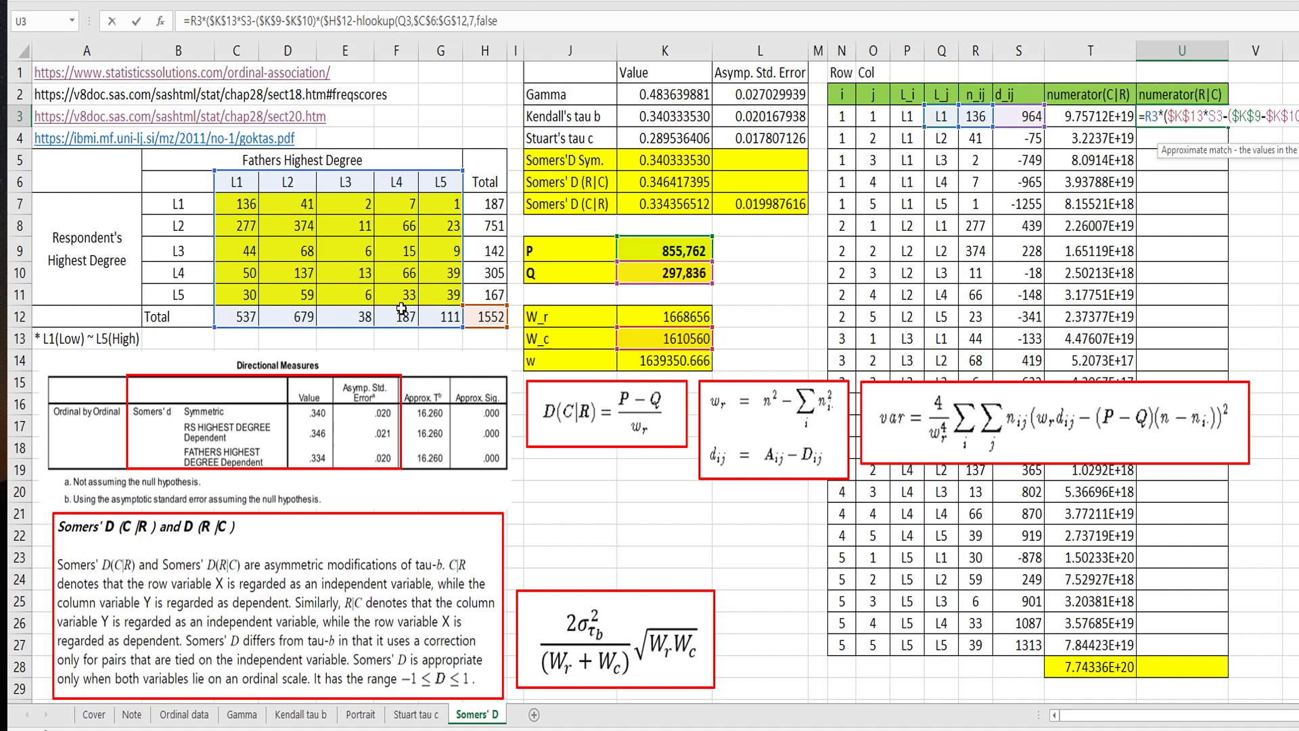
text())
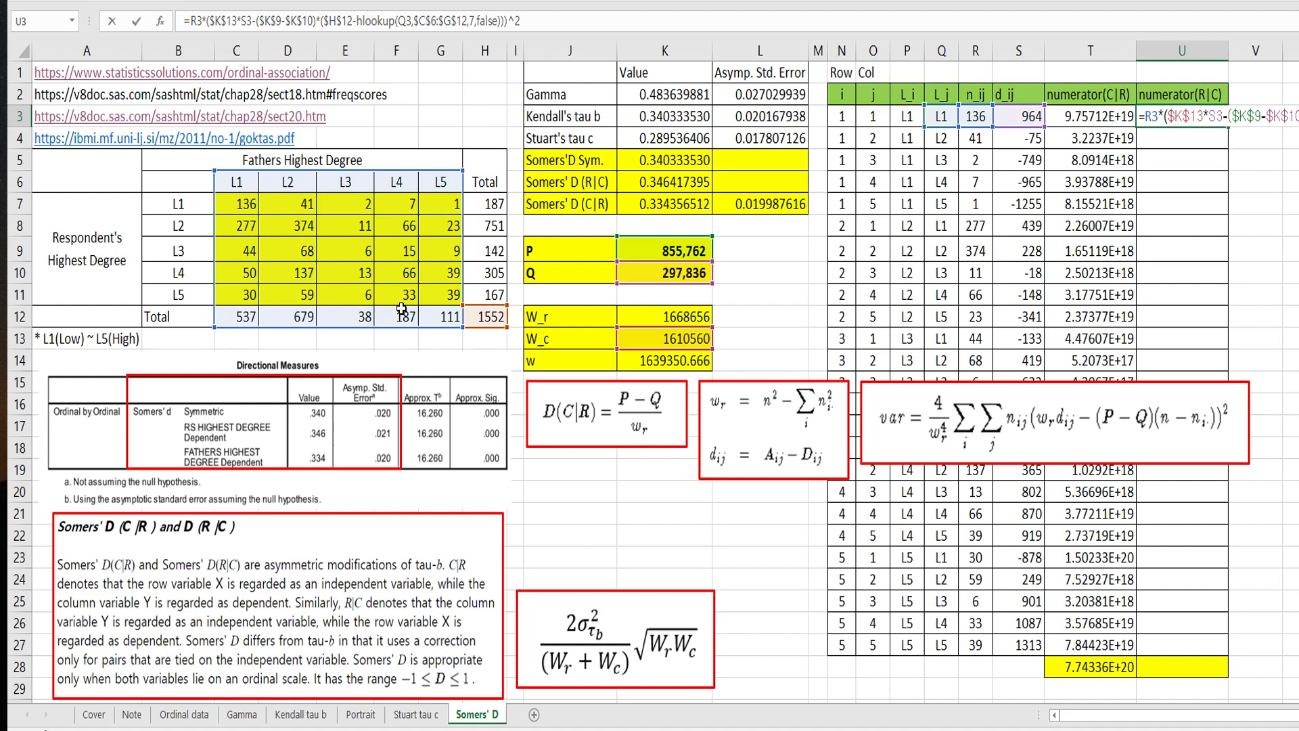
text())^2)
key(Return)
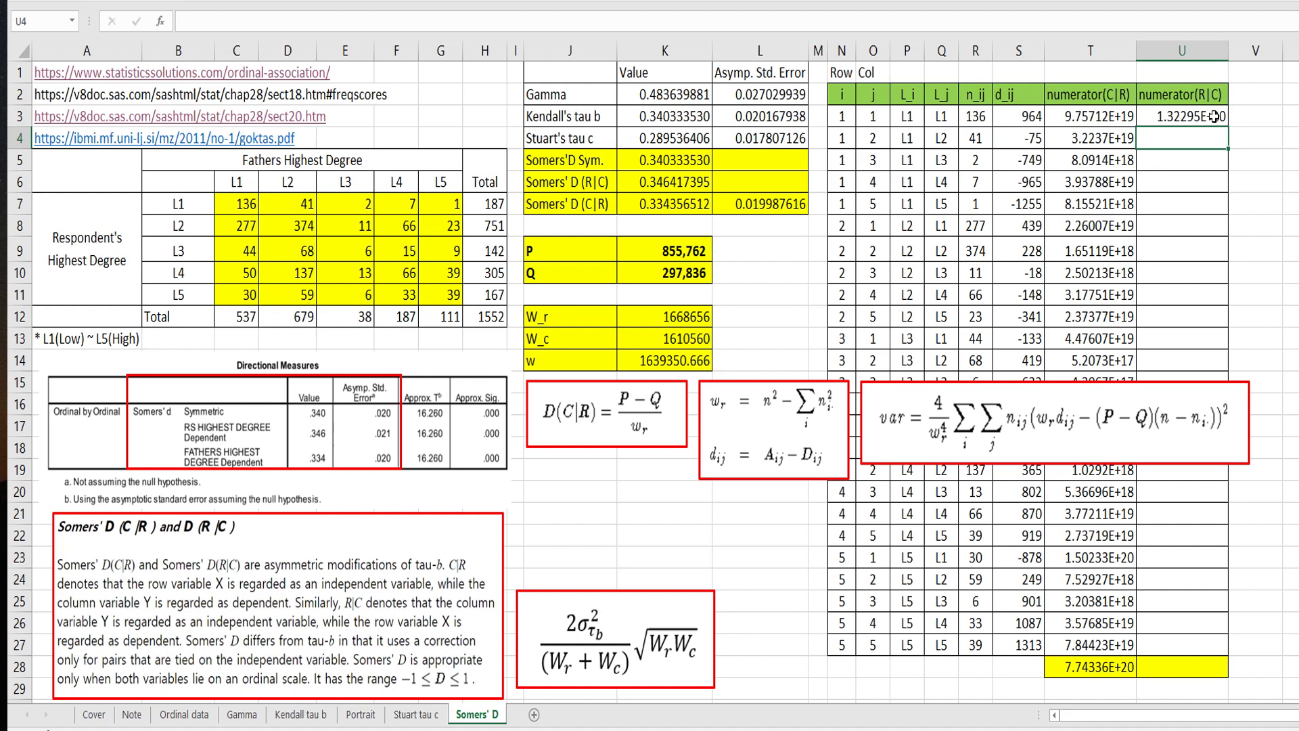
- Fill the U3 formula down to U27 and total the column in U28 with =SUM(U3:U27)
drag(1214, 116, 1209, 656)
click(1207, 666)
text(=s)
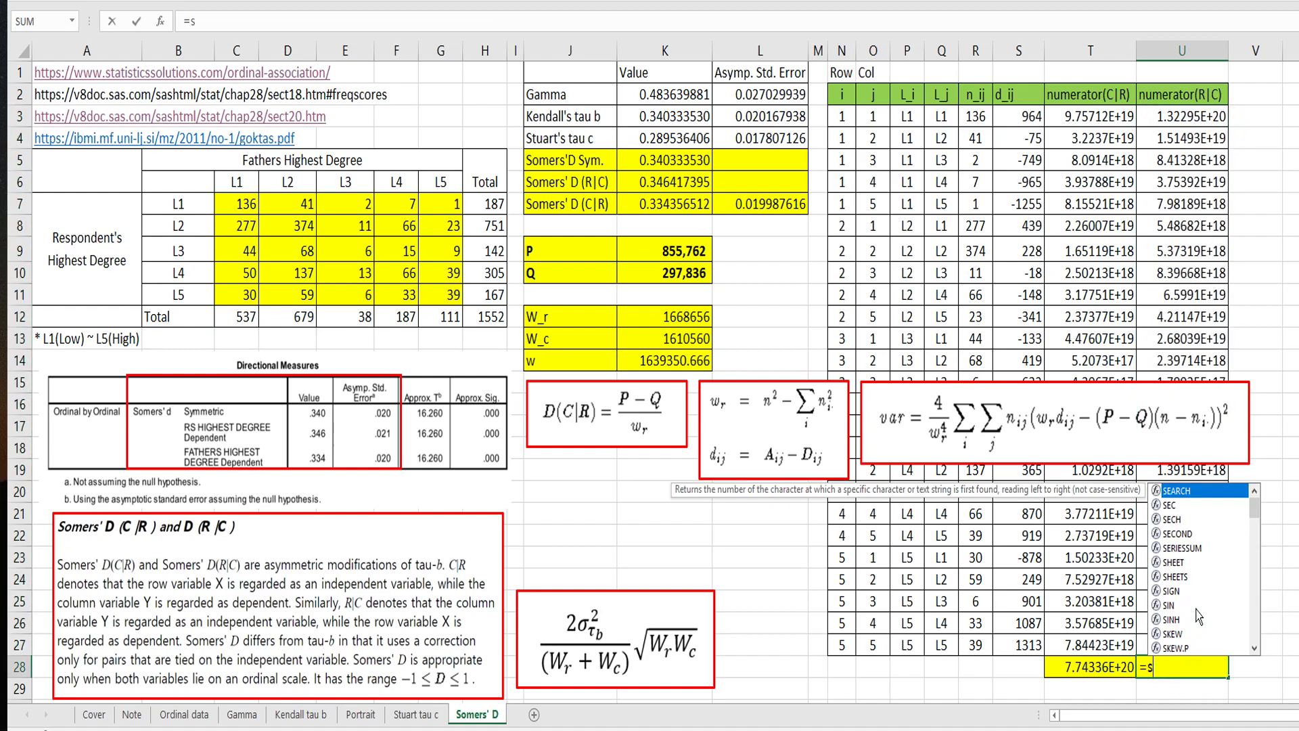
text(um()
key(Up)
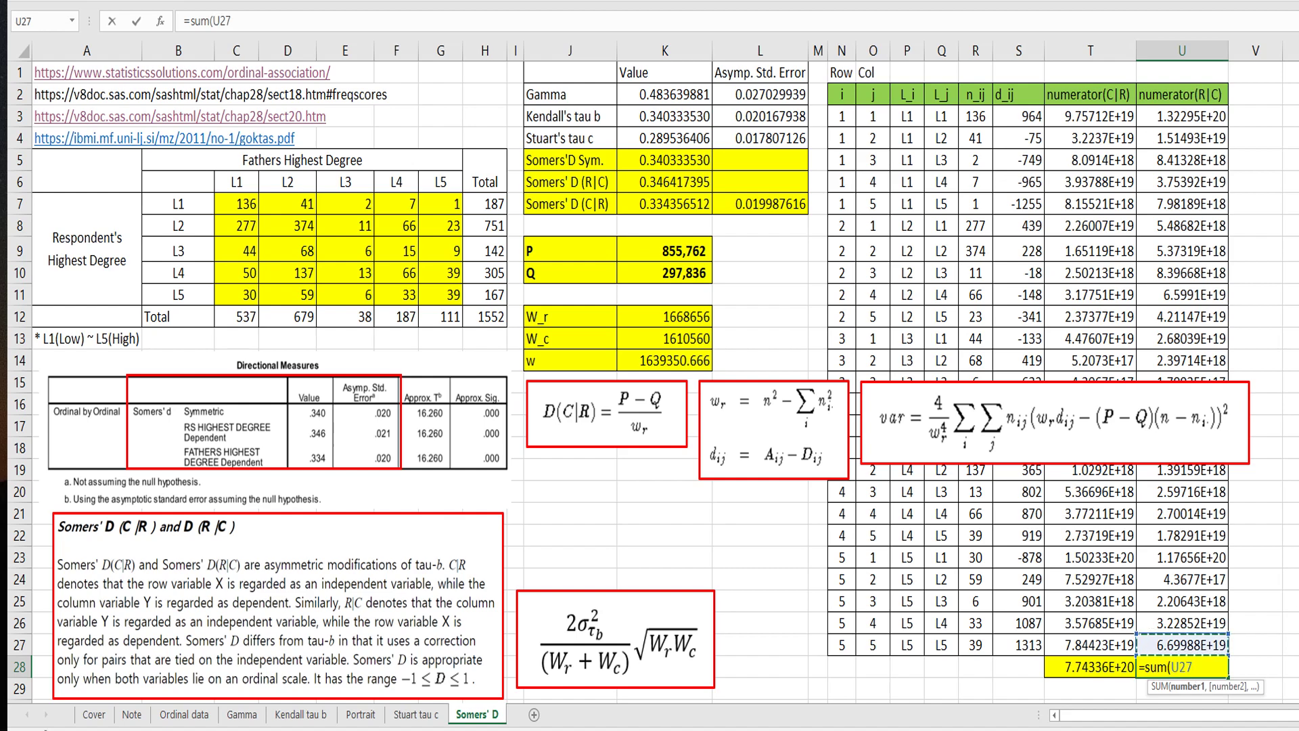
shift+click(1199, 119)
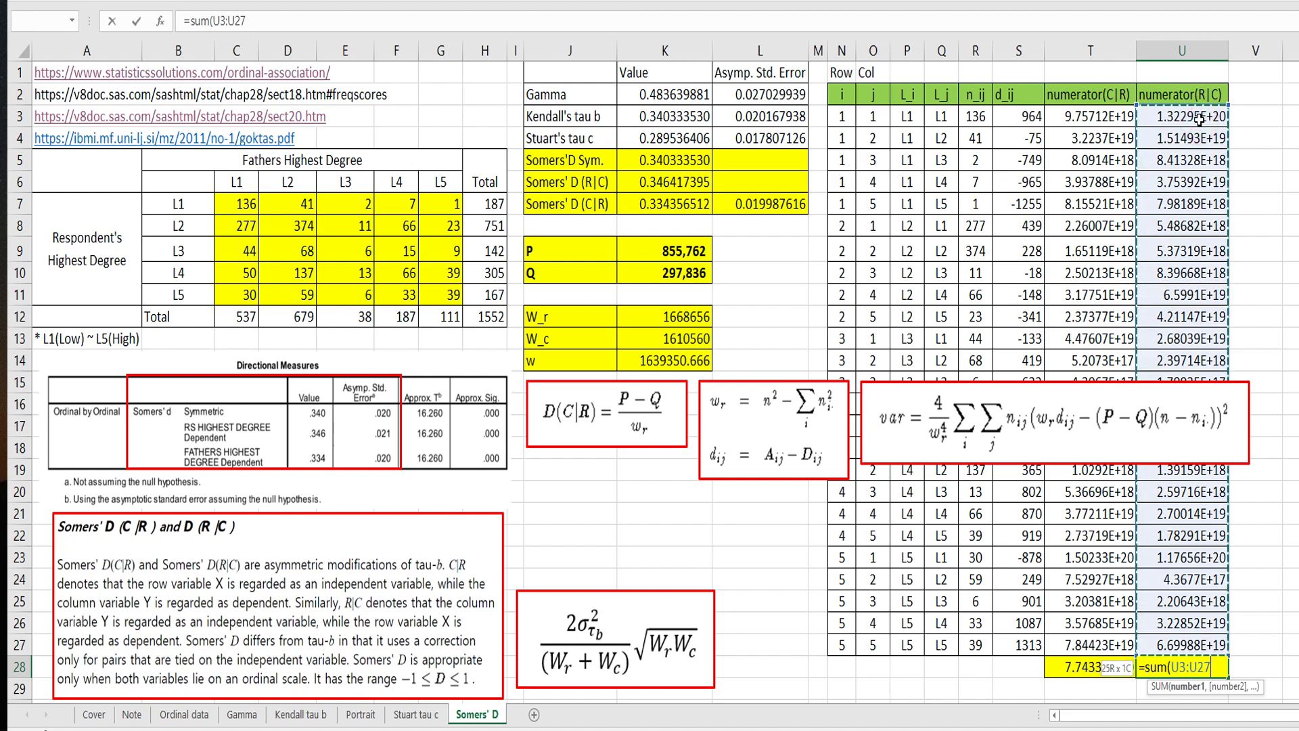
text())
key(Return)
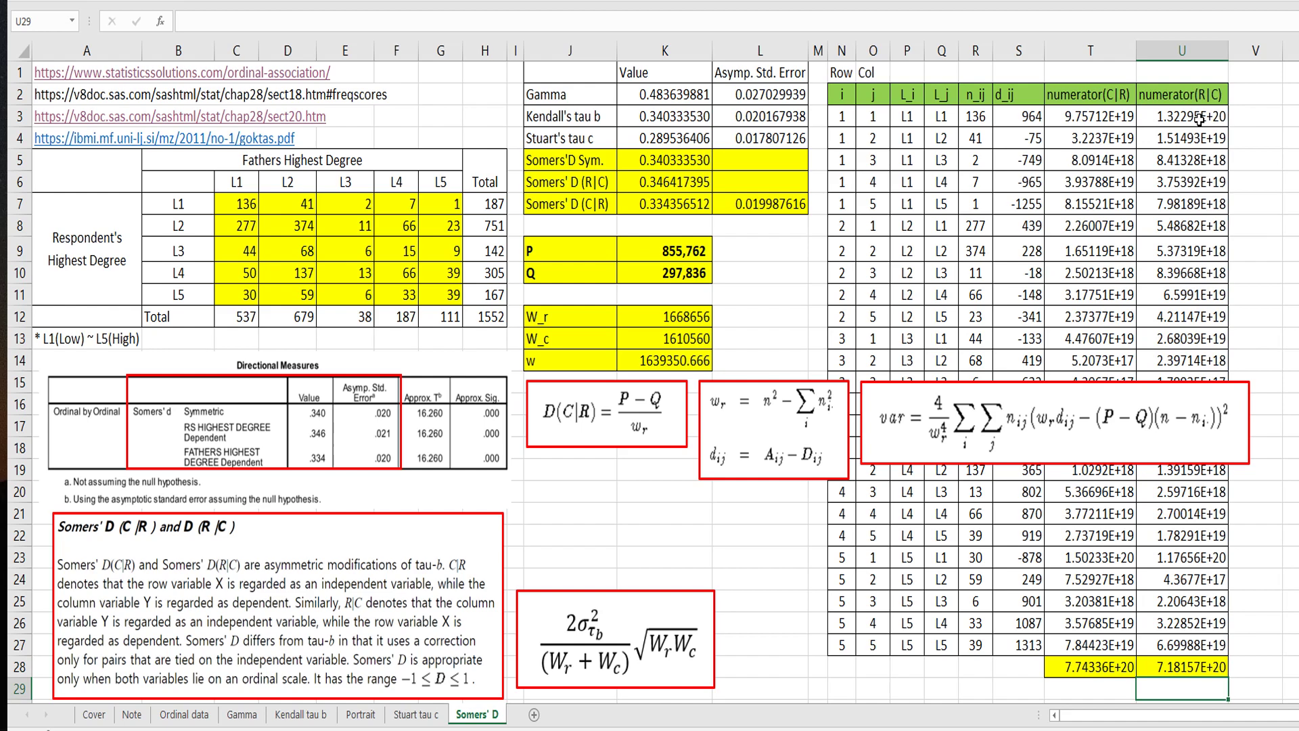
- Calculate the asymptotic standard error of Somers' D (R|C) in L6 with the formula =SQRT(4*U28/K13^4)
click(739, 182)
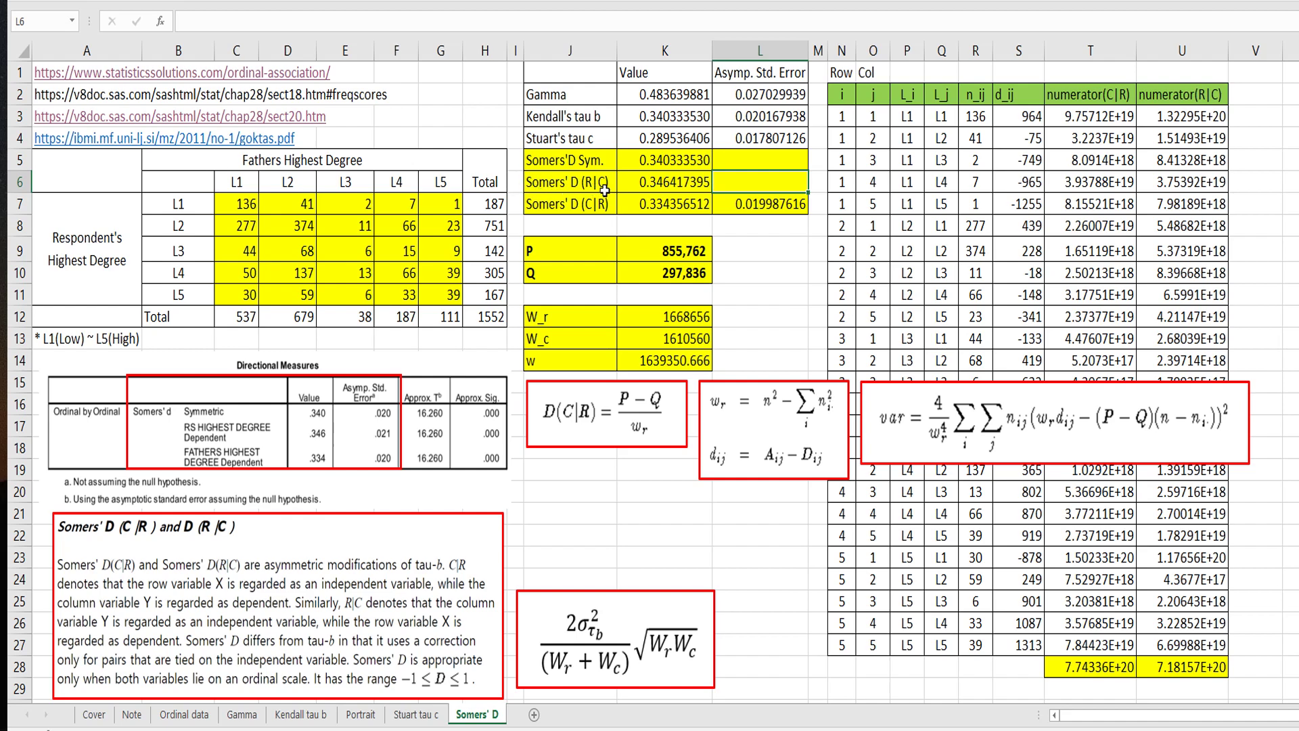
text(=sqrt)
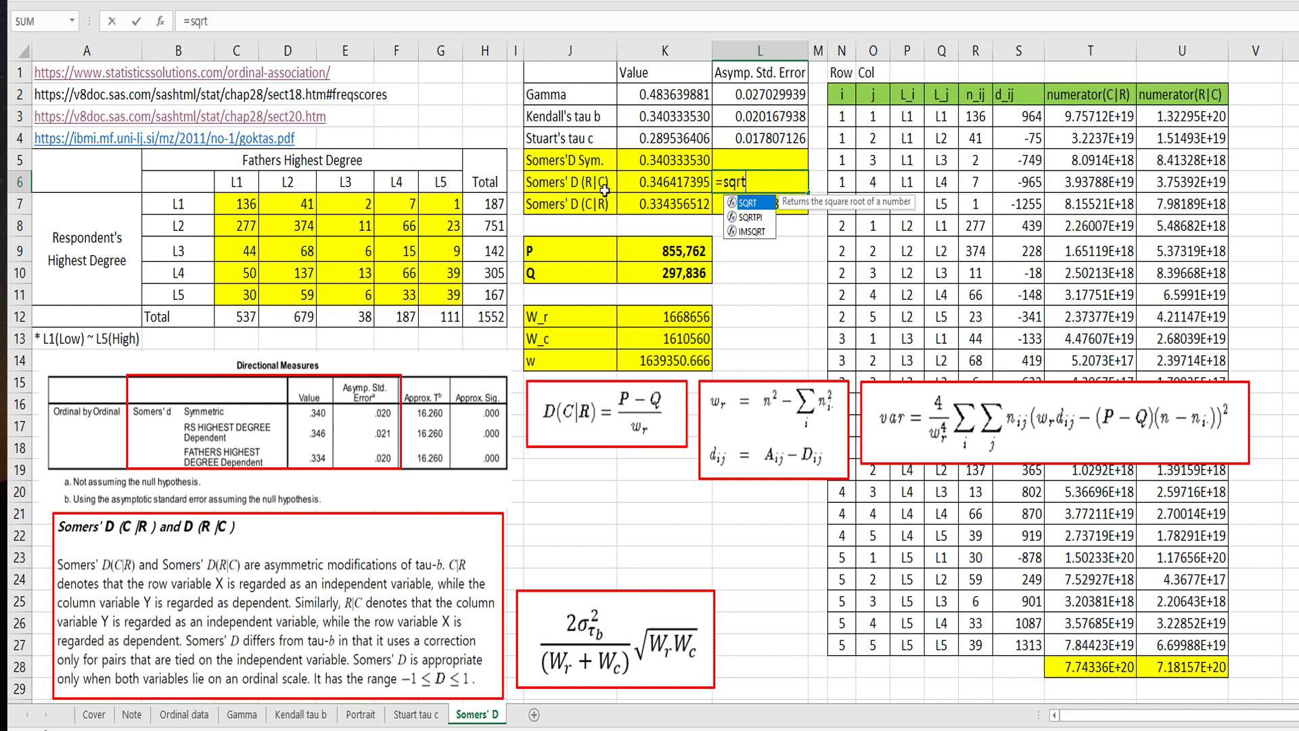
text(()
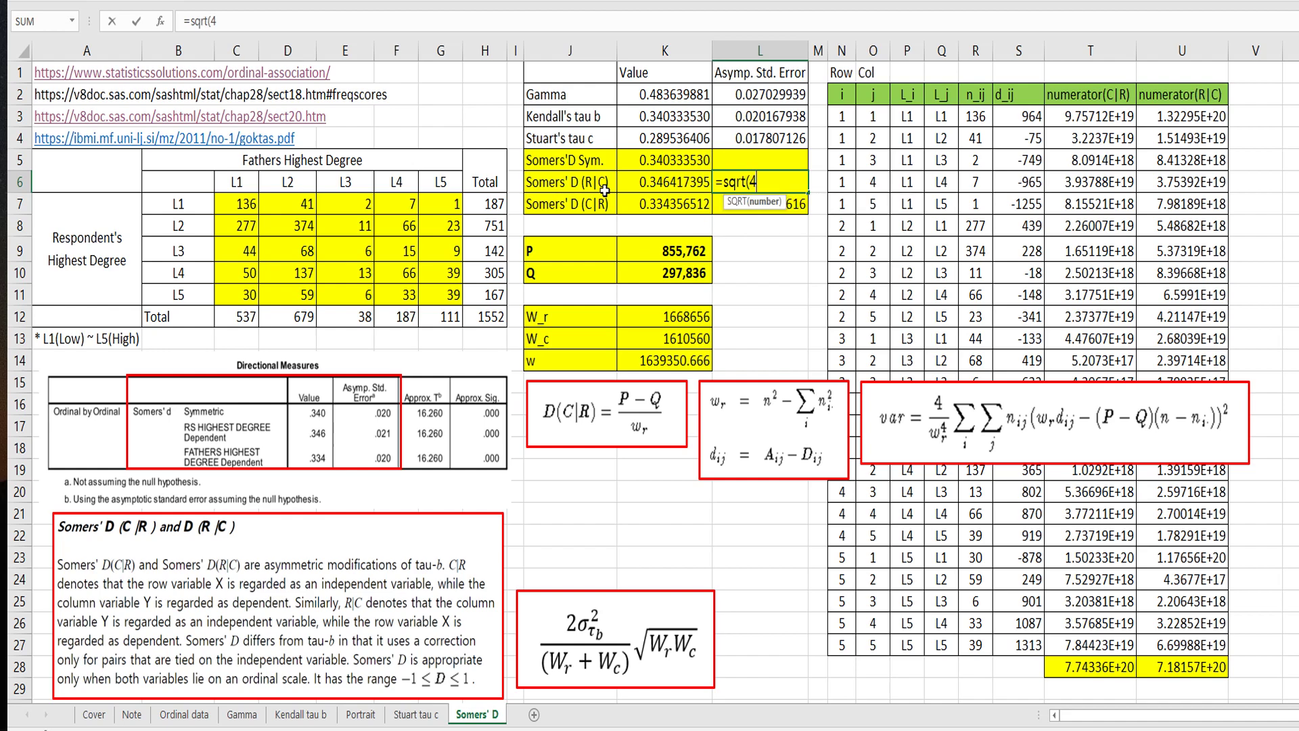
text(4*)
click(1186, 665)
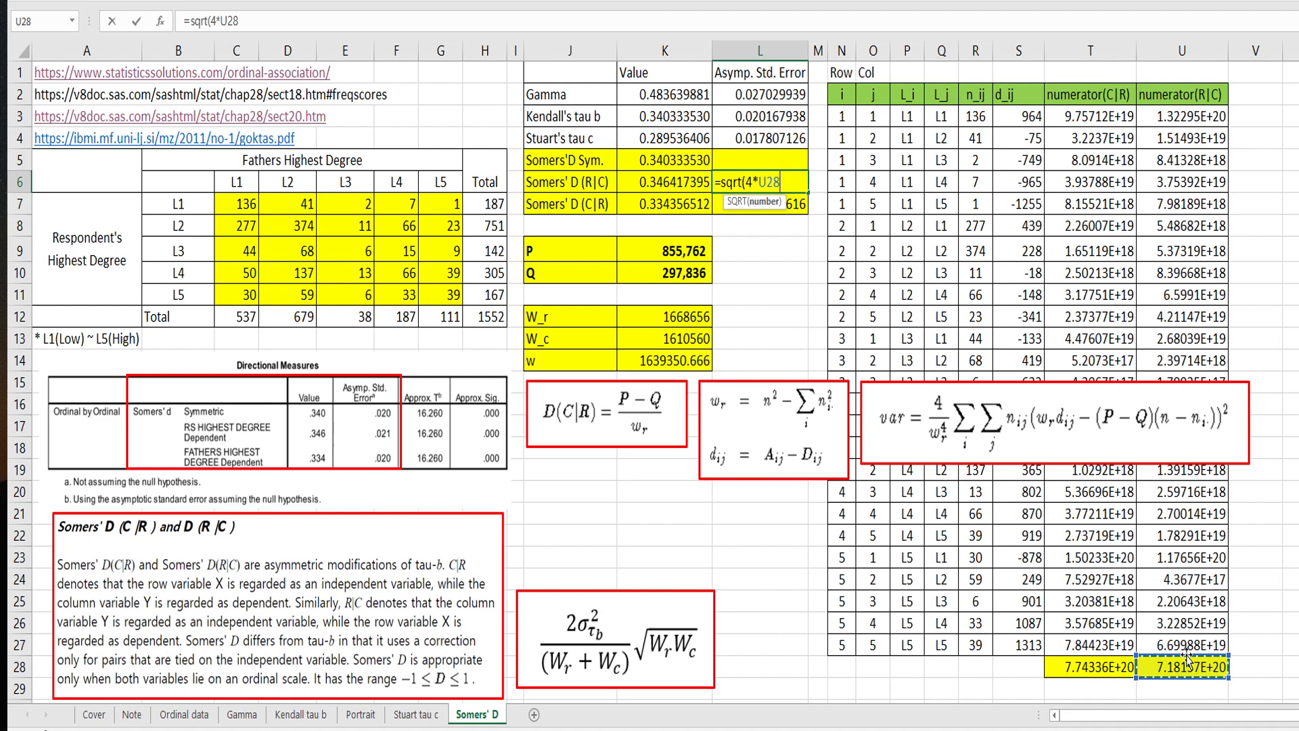
text(/)
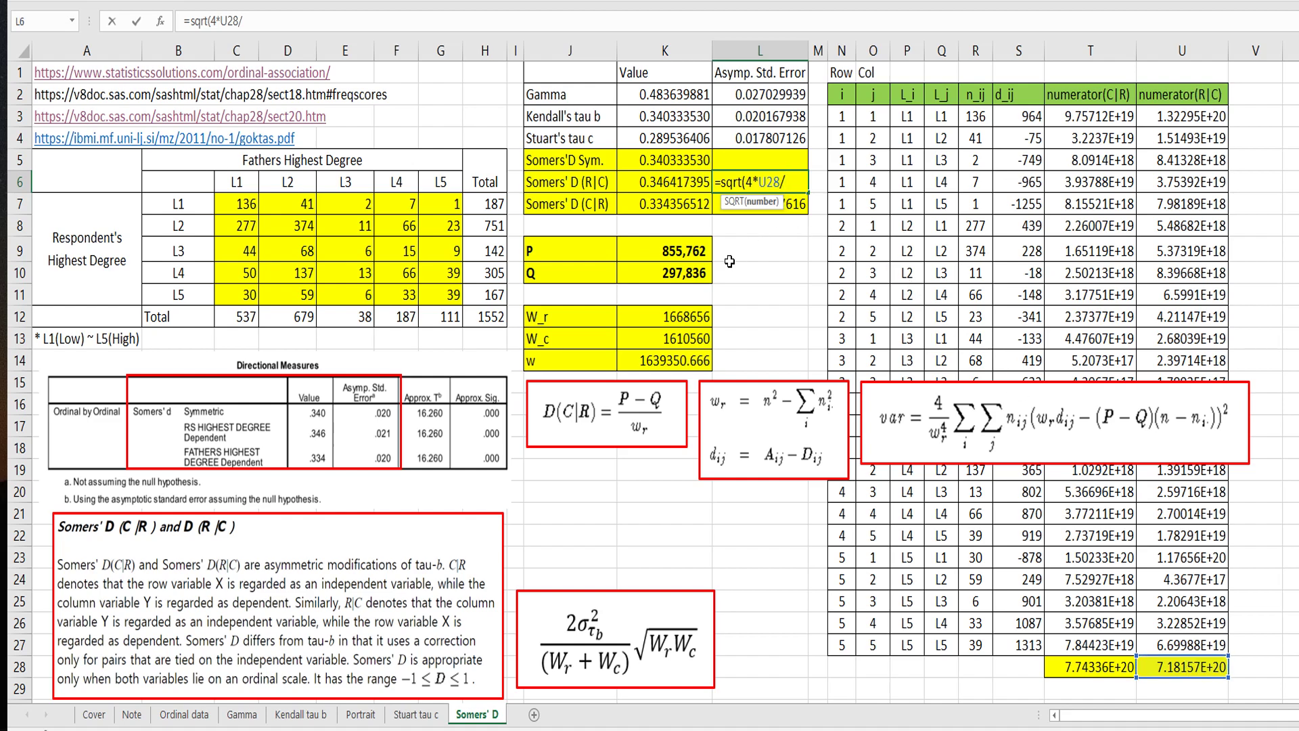
click(665, 336)
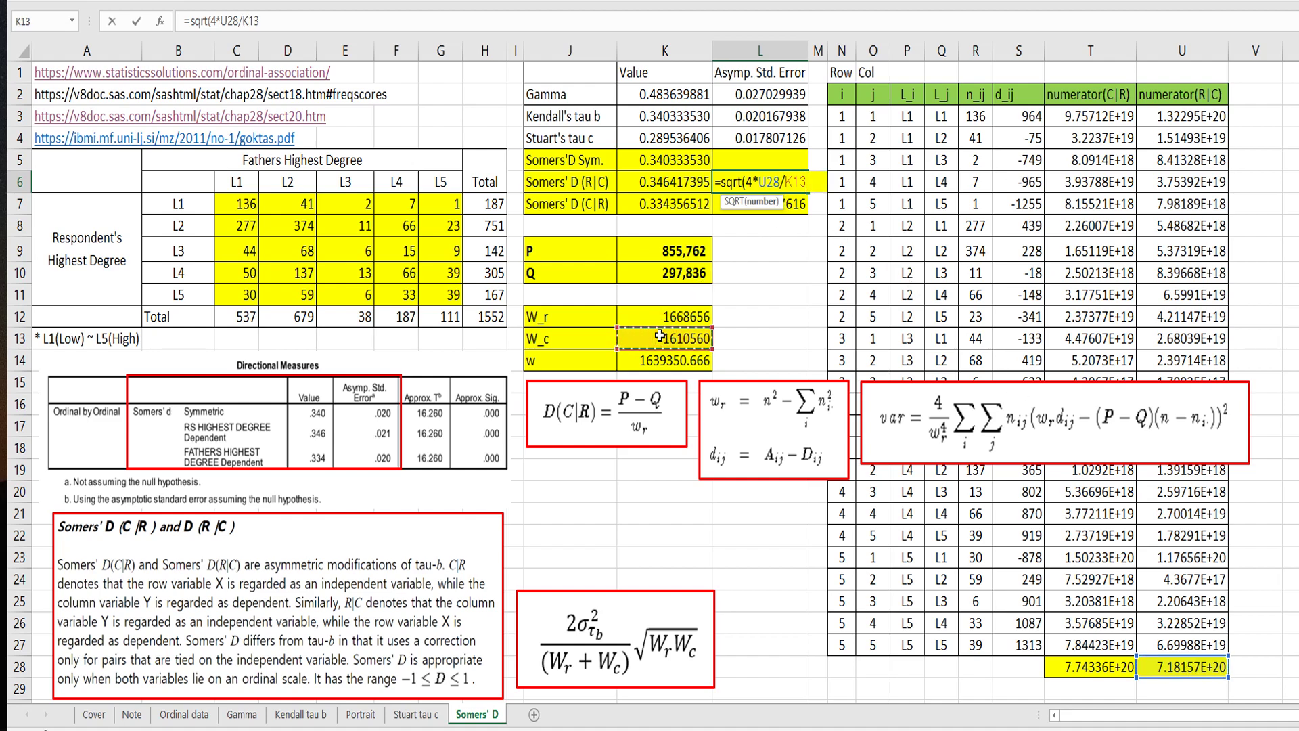
text(^4))
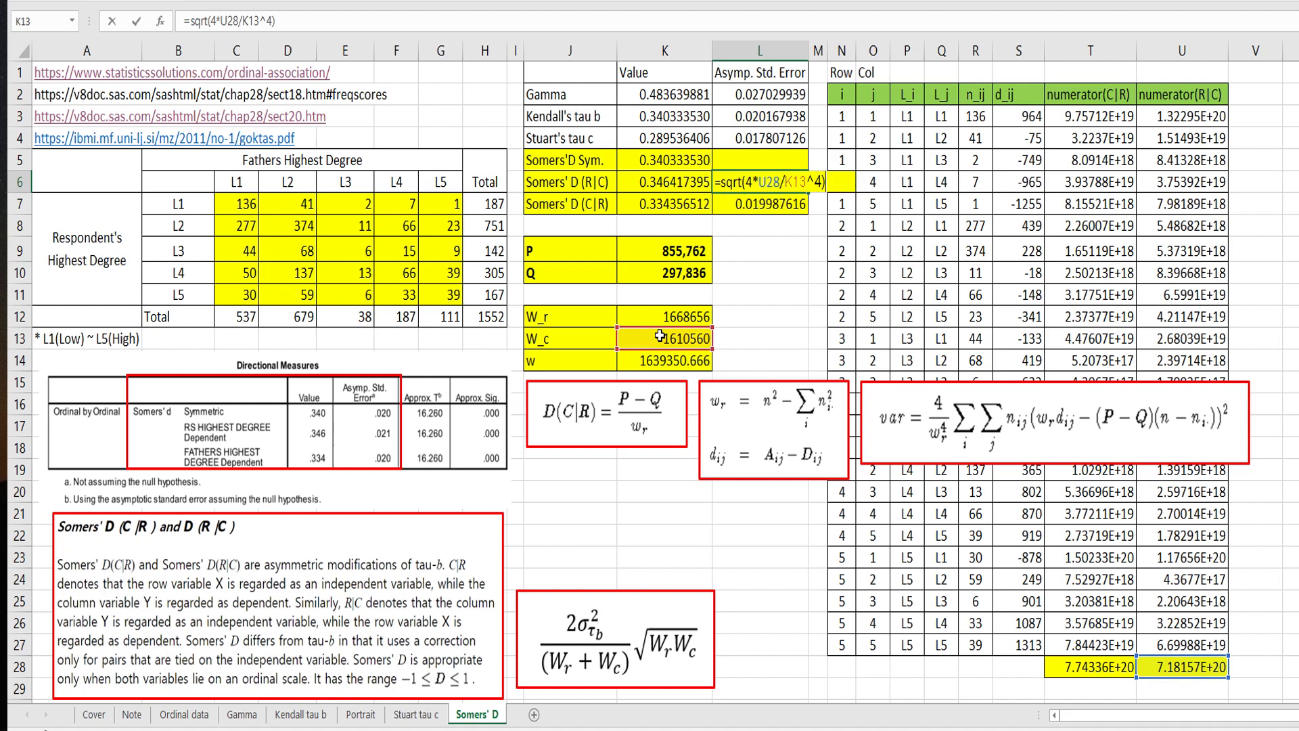
key(Return)
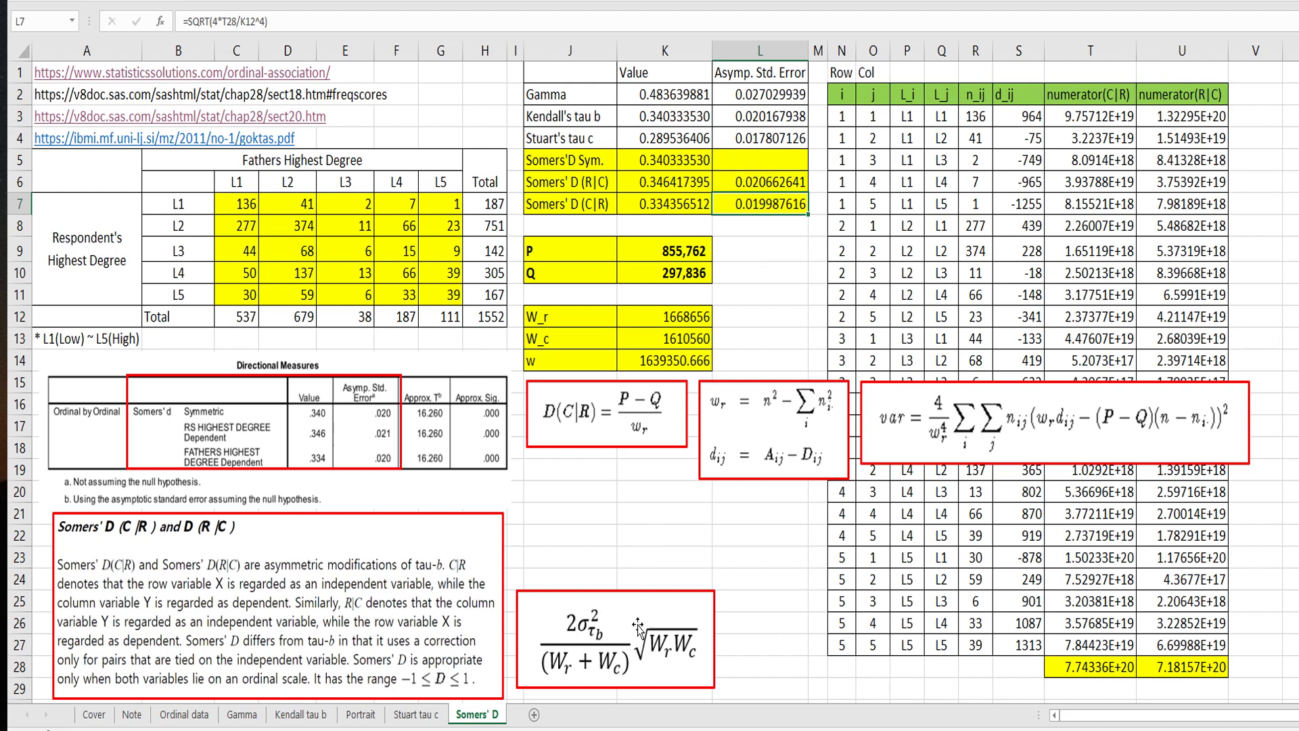
- Move the symmetric variance formula picture slightly up and right, and begin the Somers' D Sym. standard error in L5 with =2*L3^2*SQRT(K12*K13)
drag(636, 619, 690, 560)
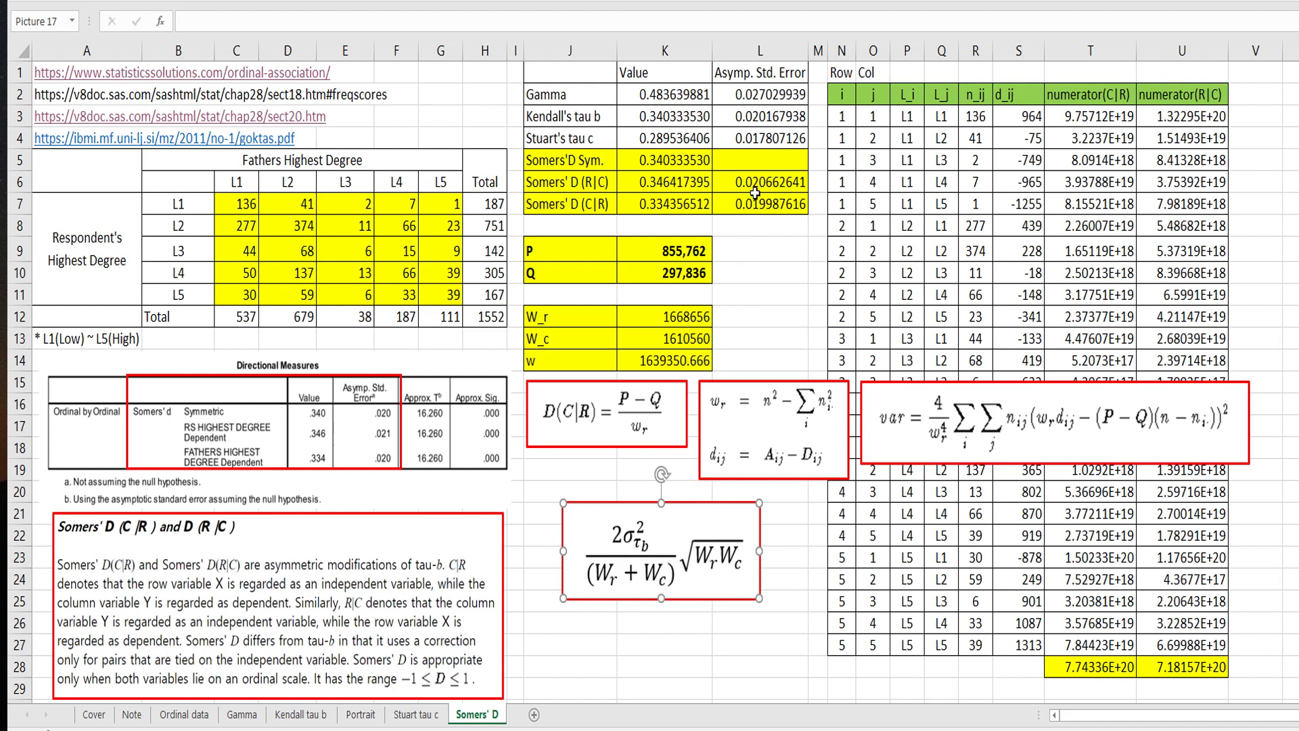
click(756, 166)
text(=2*)
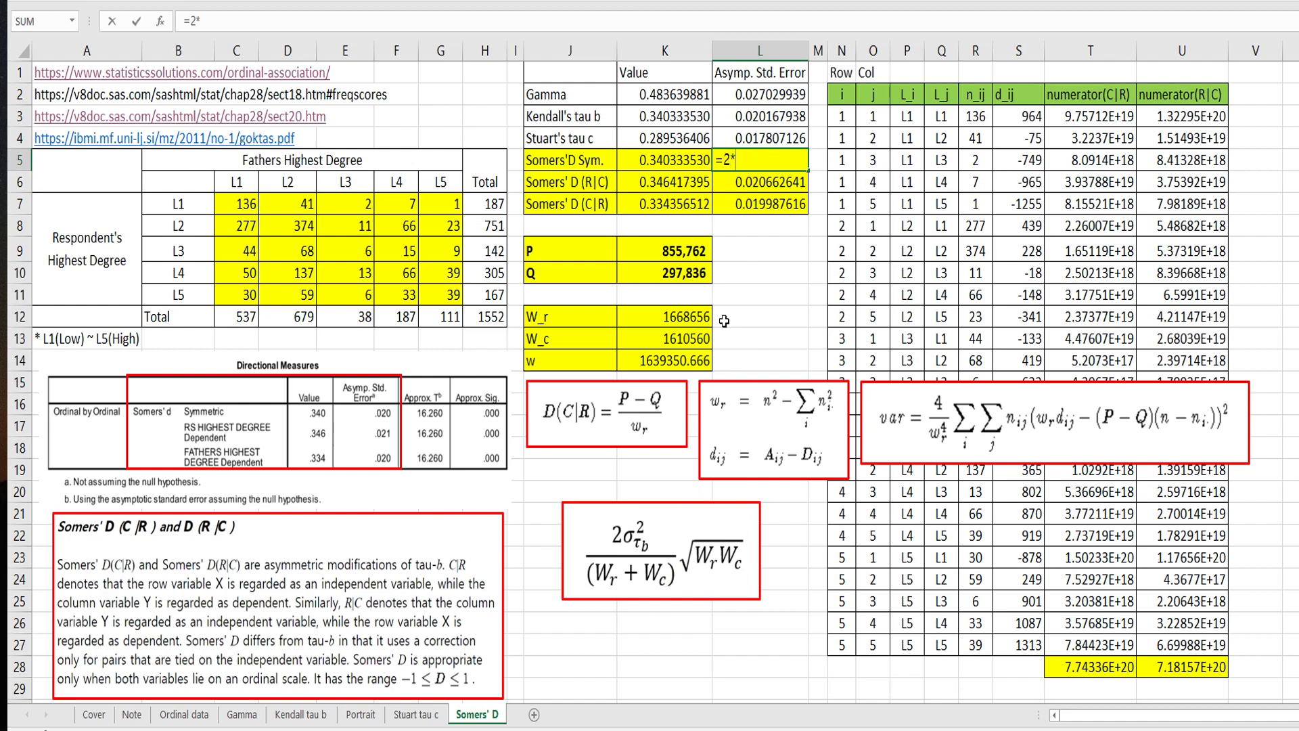
click(754, 114)
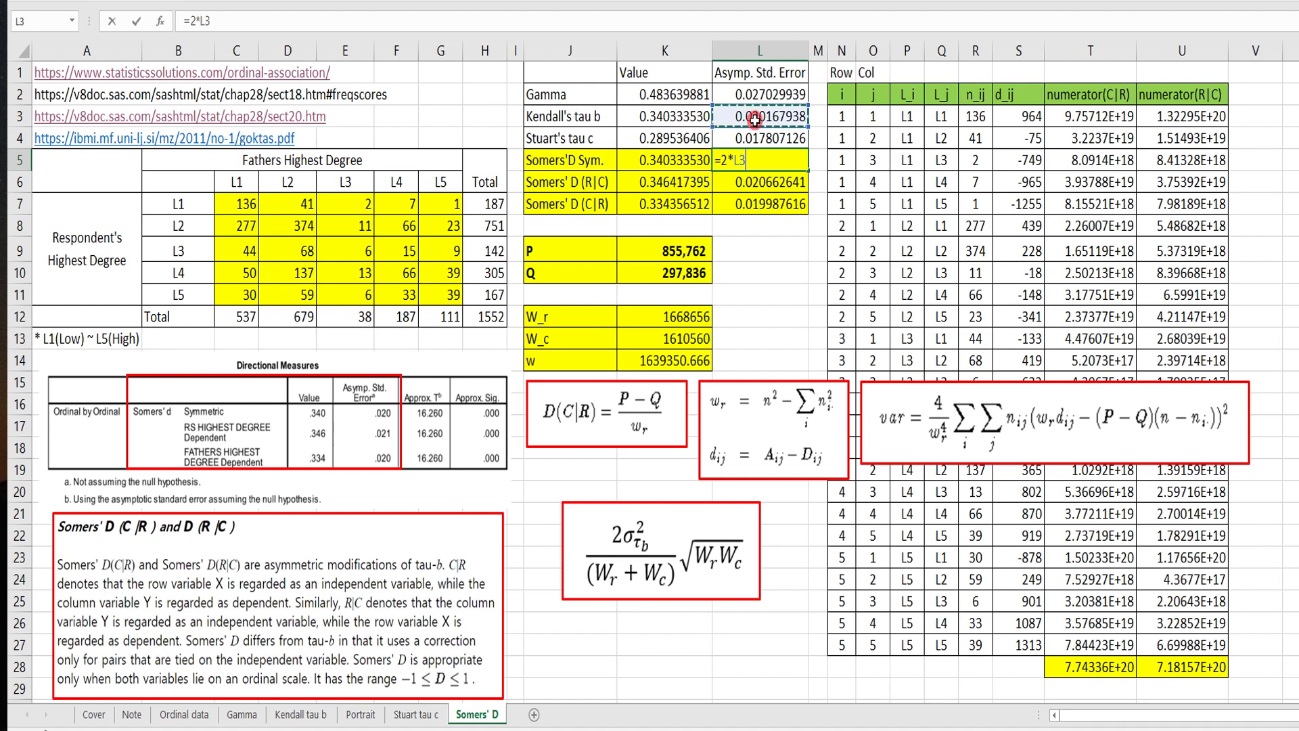
text(^2)
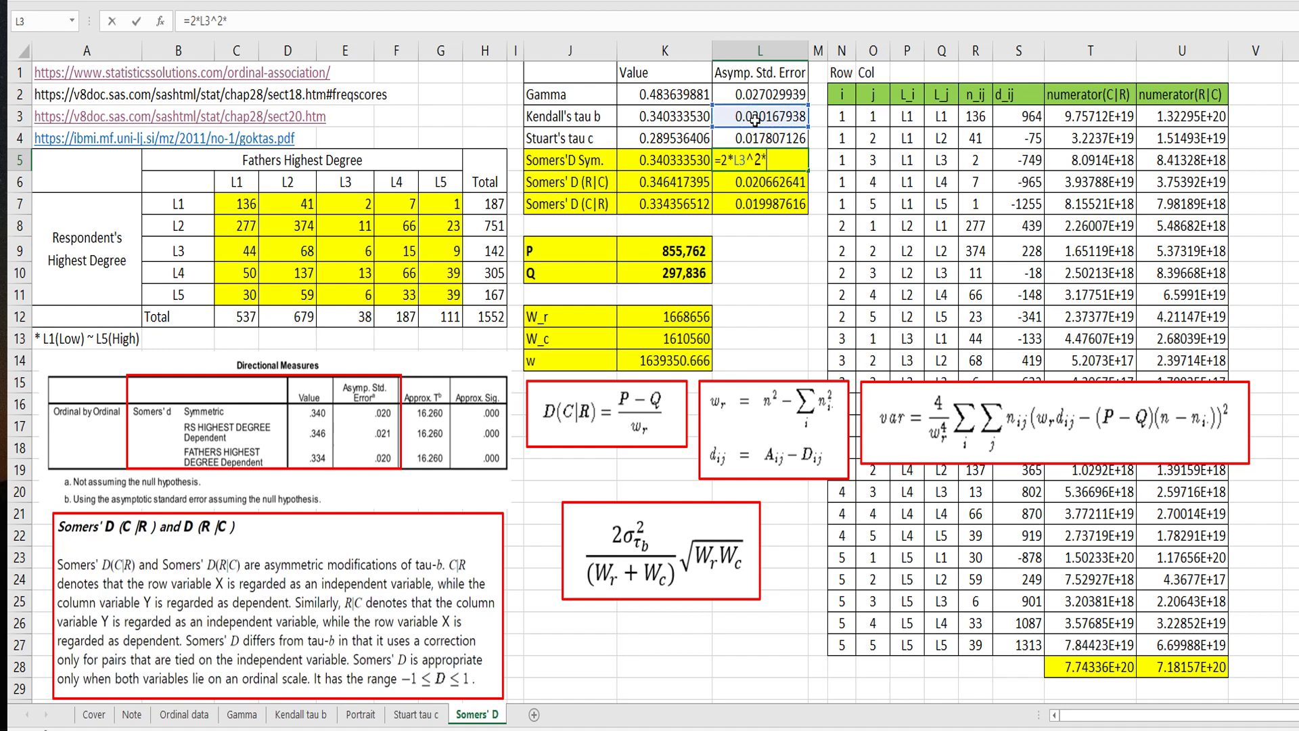
text(*sqrt)
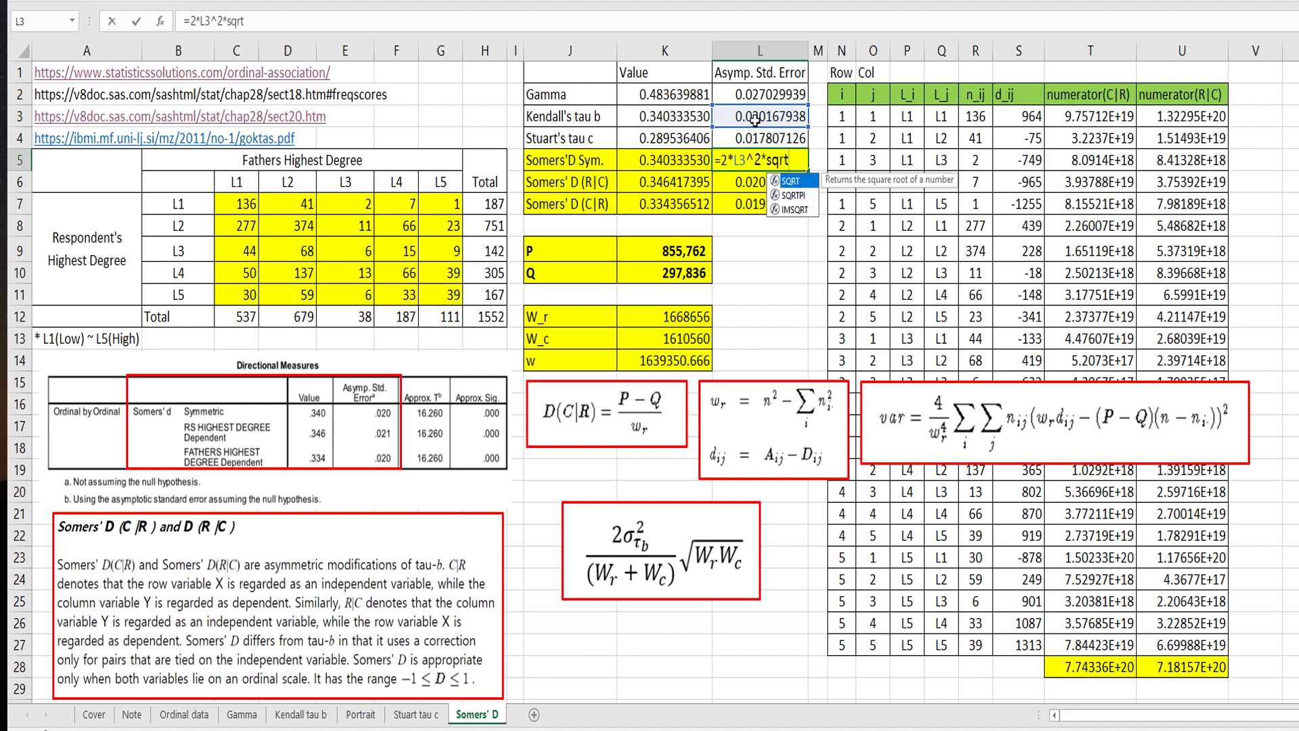
text(()
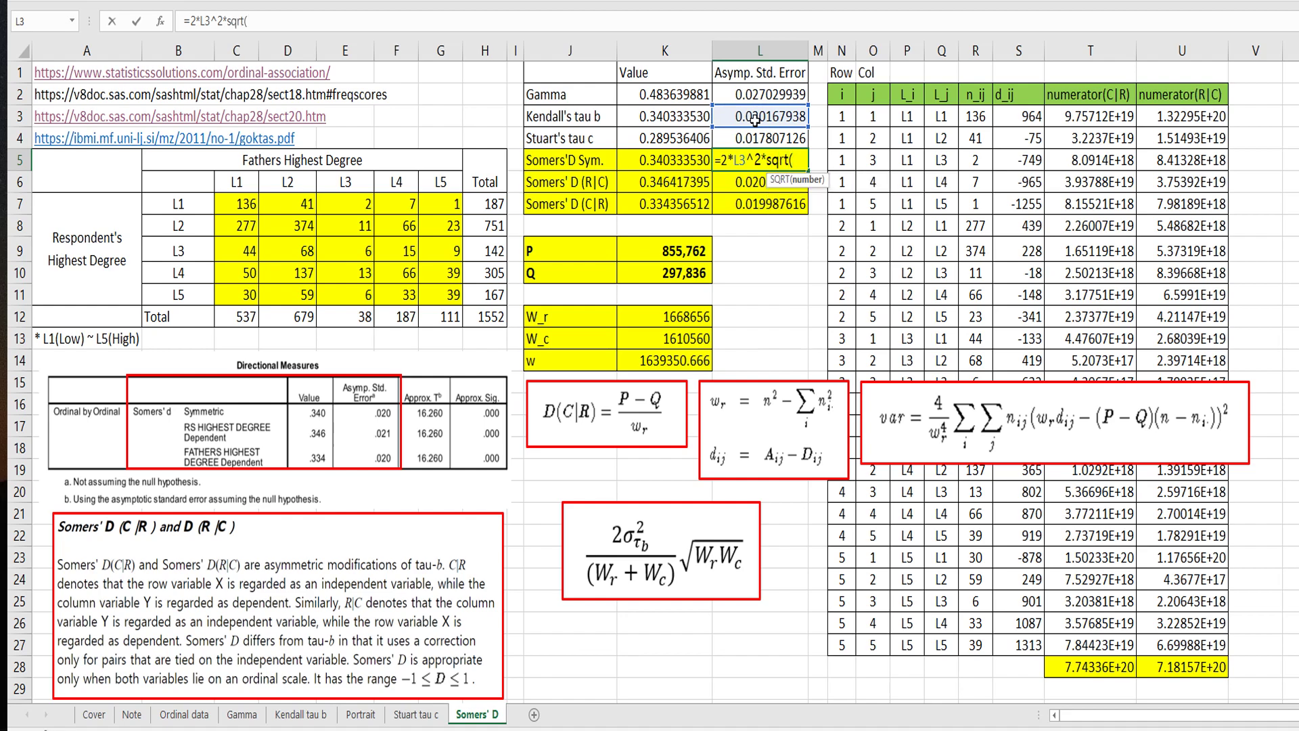
click(657, 315)
text(*)
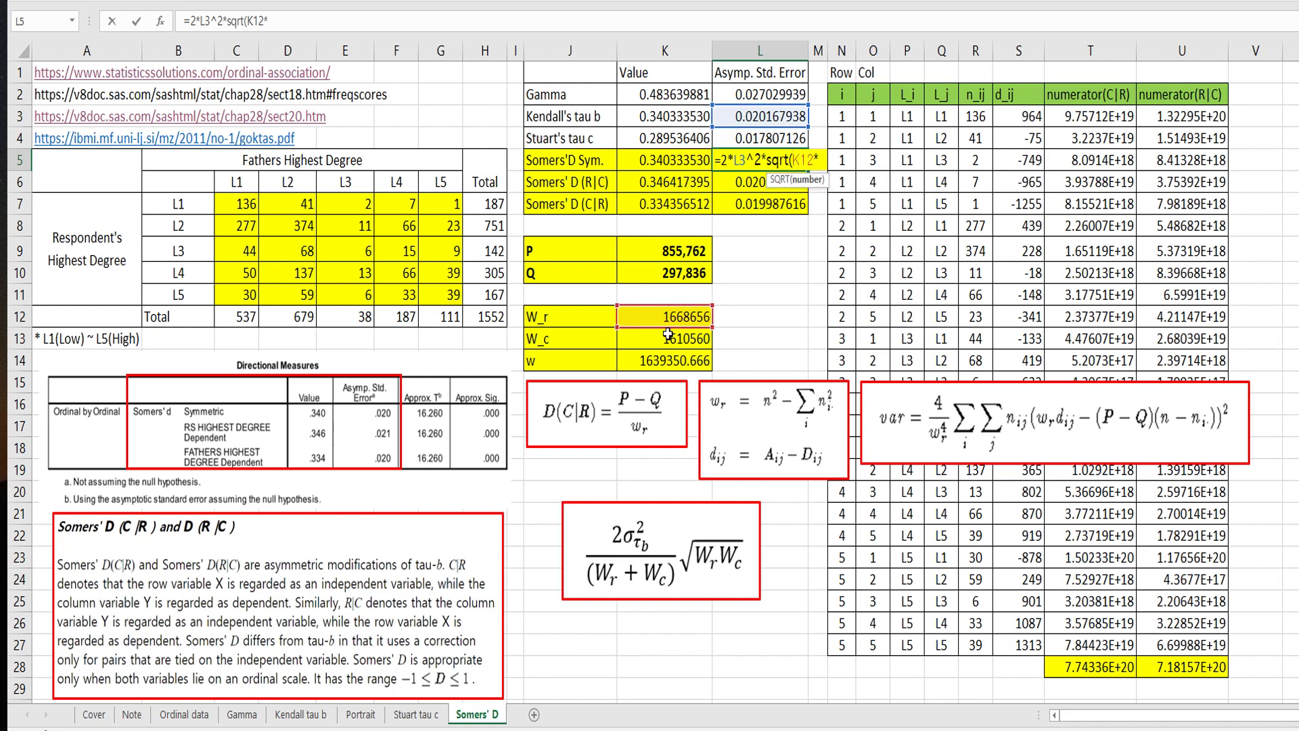
click(668, 333)
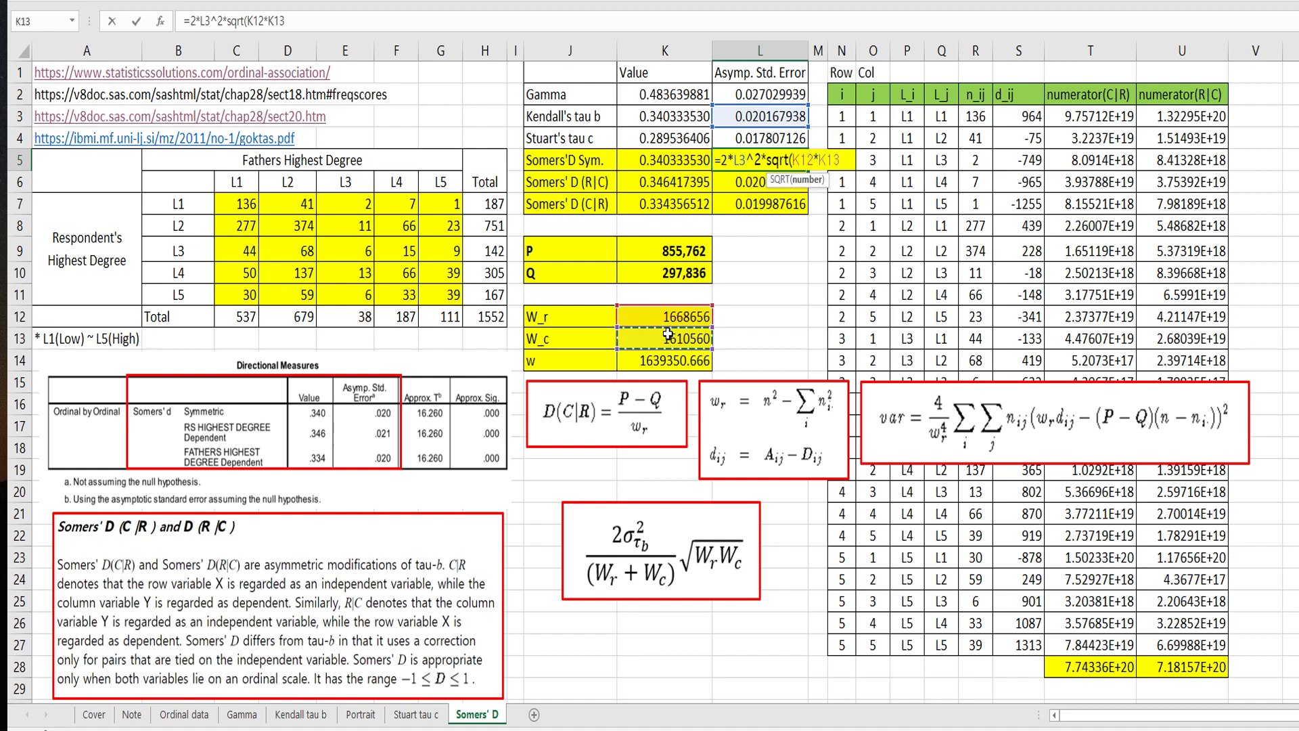
text())
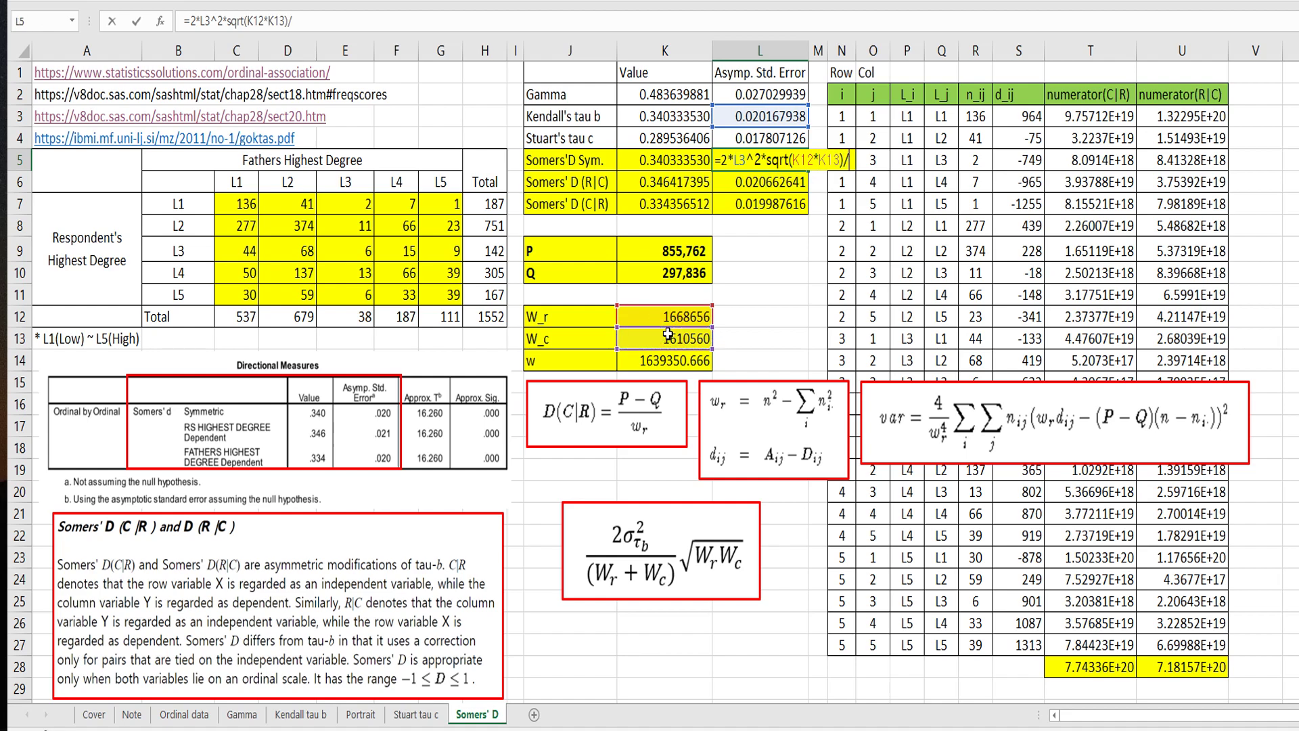
- Divide the L5 expression by the sum of W_r and W_c, adding /(K12+K13)
text(/()
click(670, 316)
text(+)
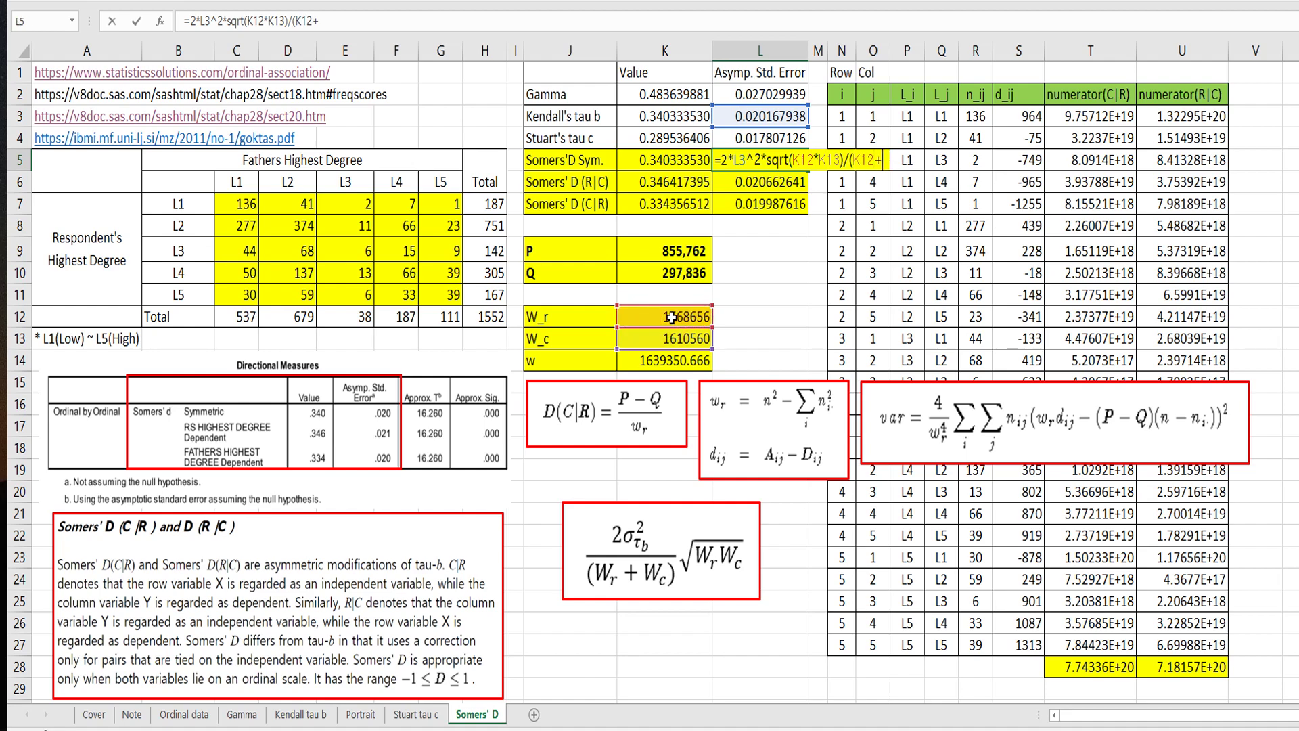
click(672, 338)
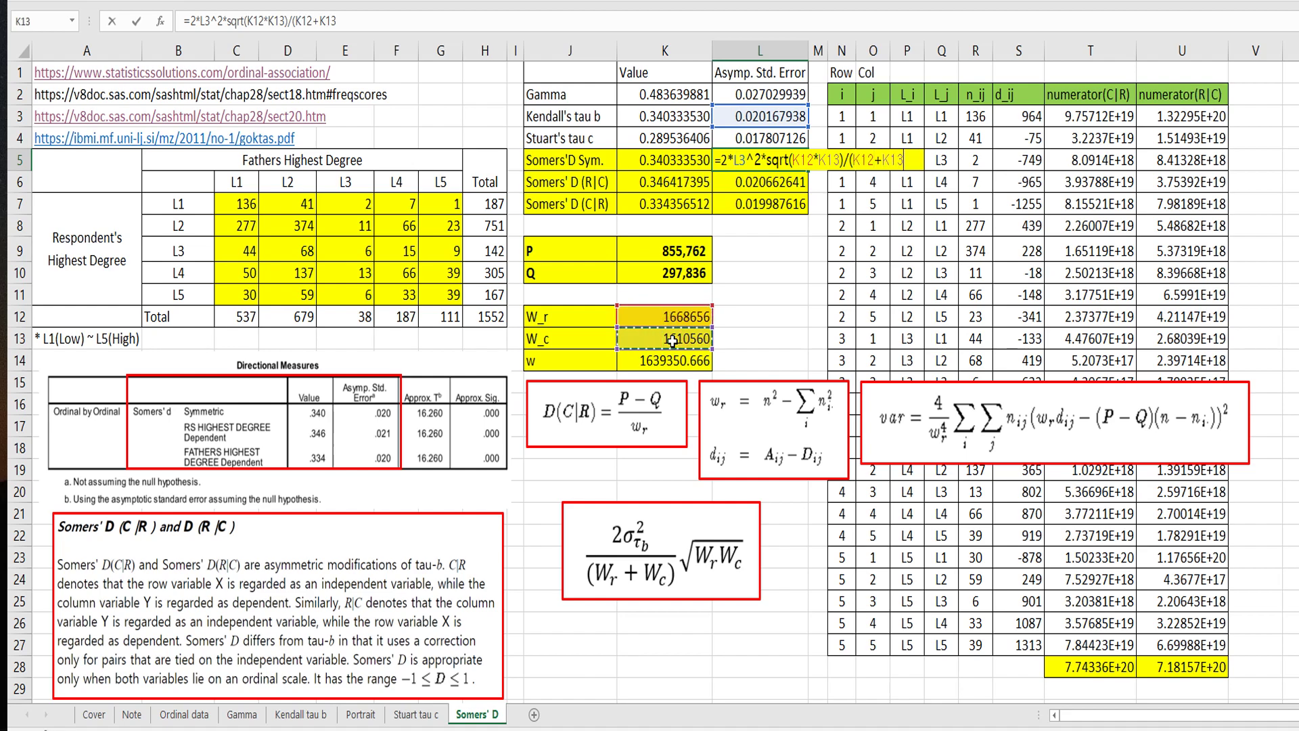
text())
- Wrap the whole L5 formula in a square root, giving =SQRT(2*L3^2*SQRT(K12*K13)/(K12+K13)), and enter it
click(192, 23)
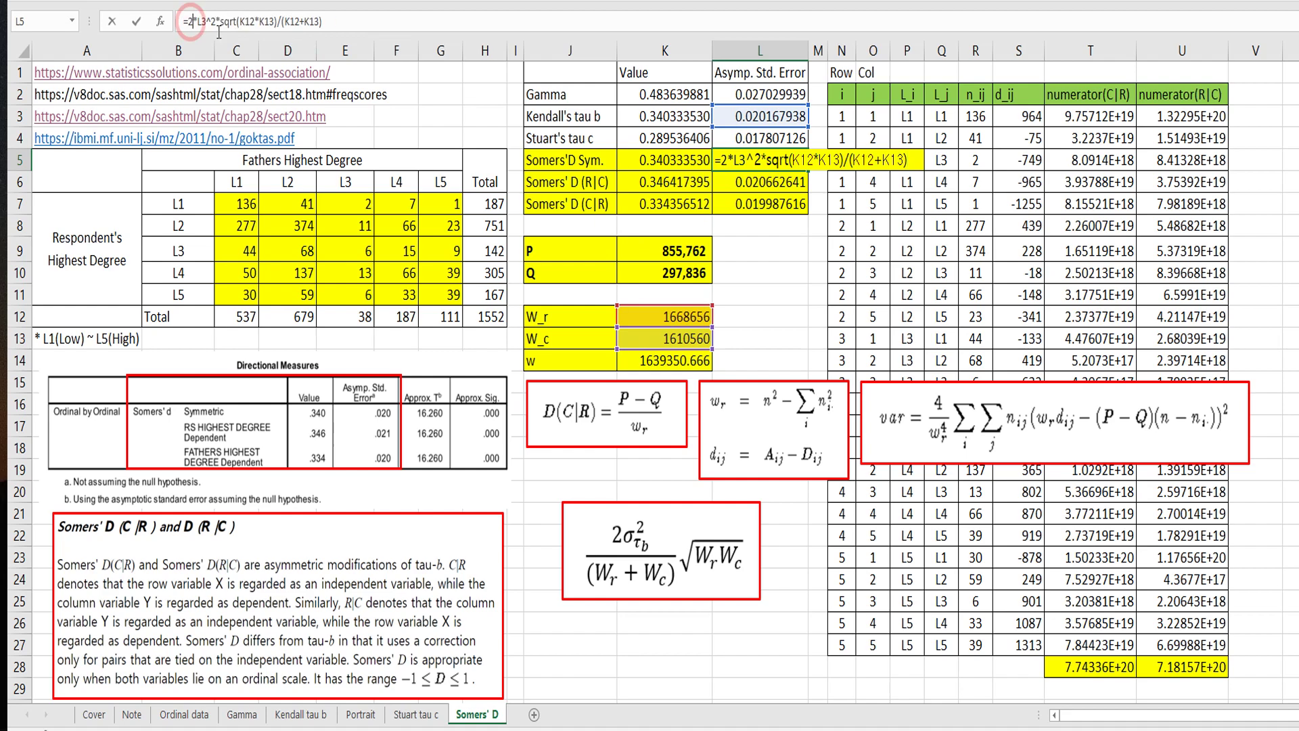
text(sqrt)
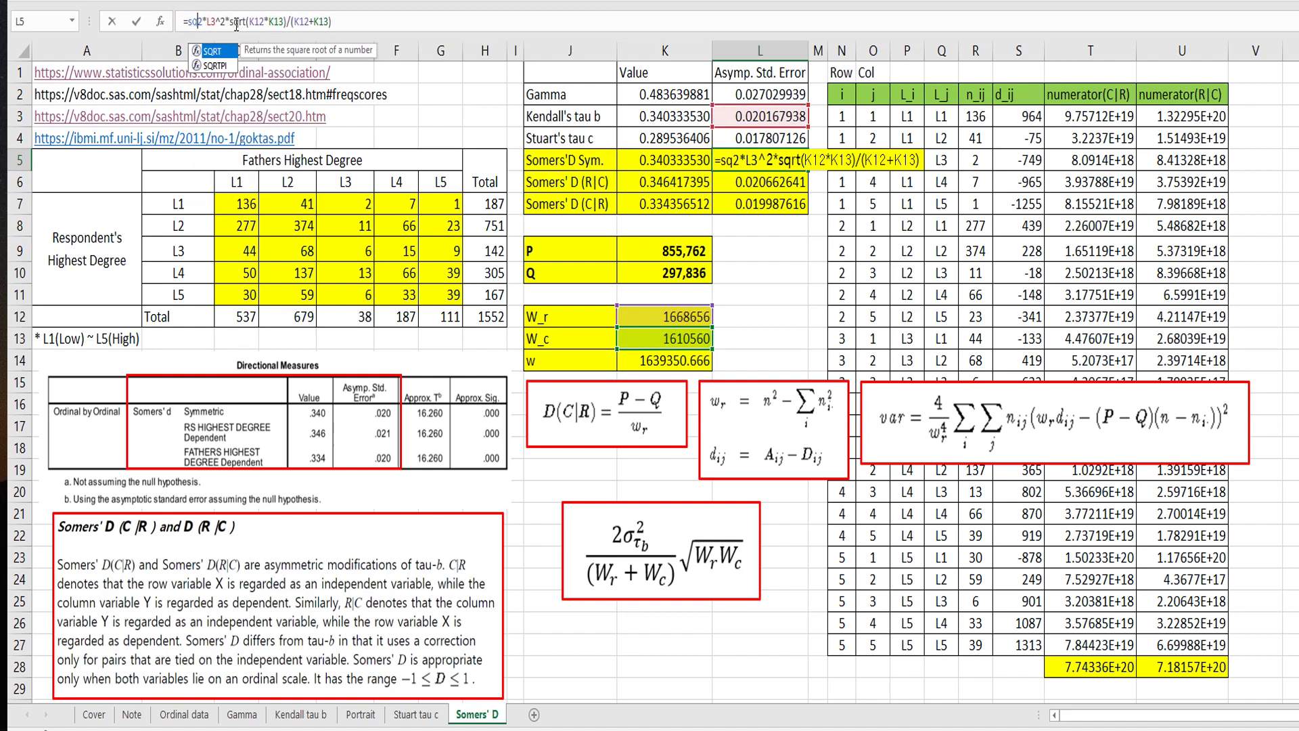
text(()
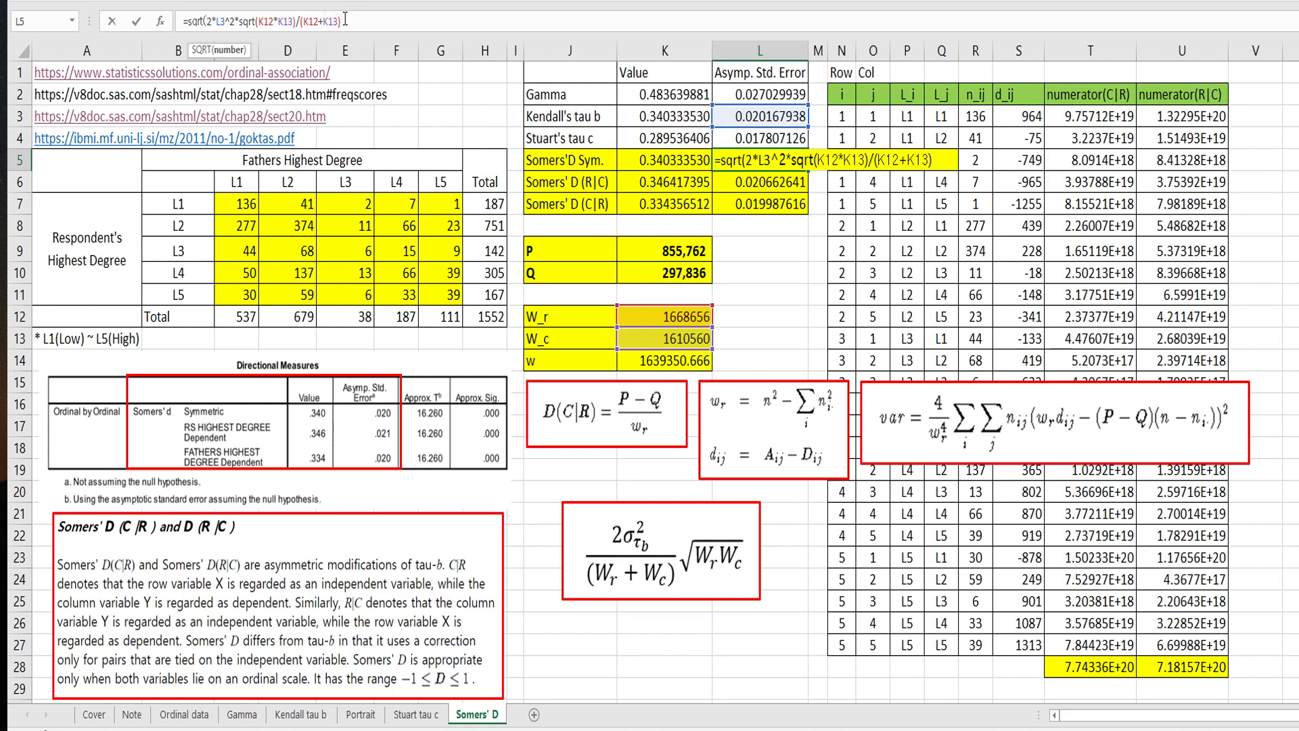
key(Return)
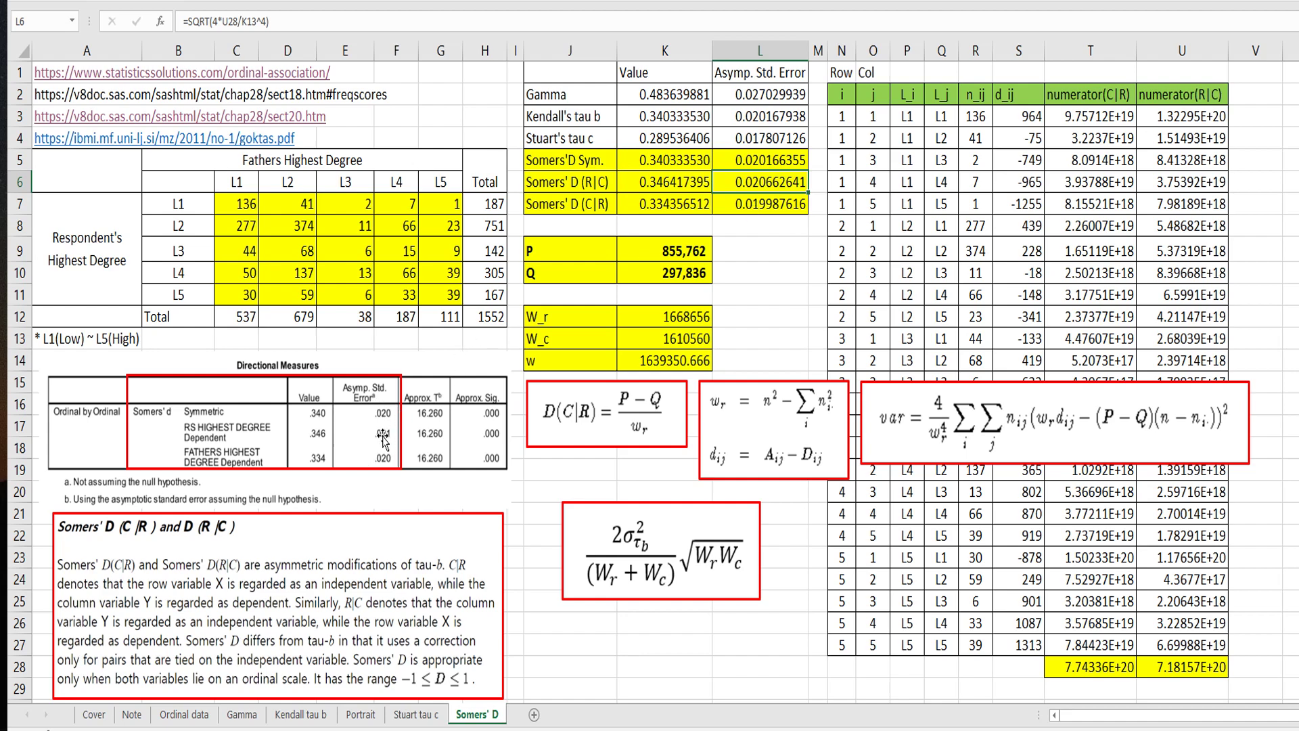
click(778, 290)
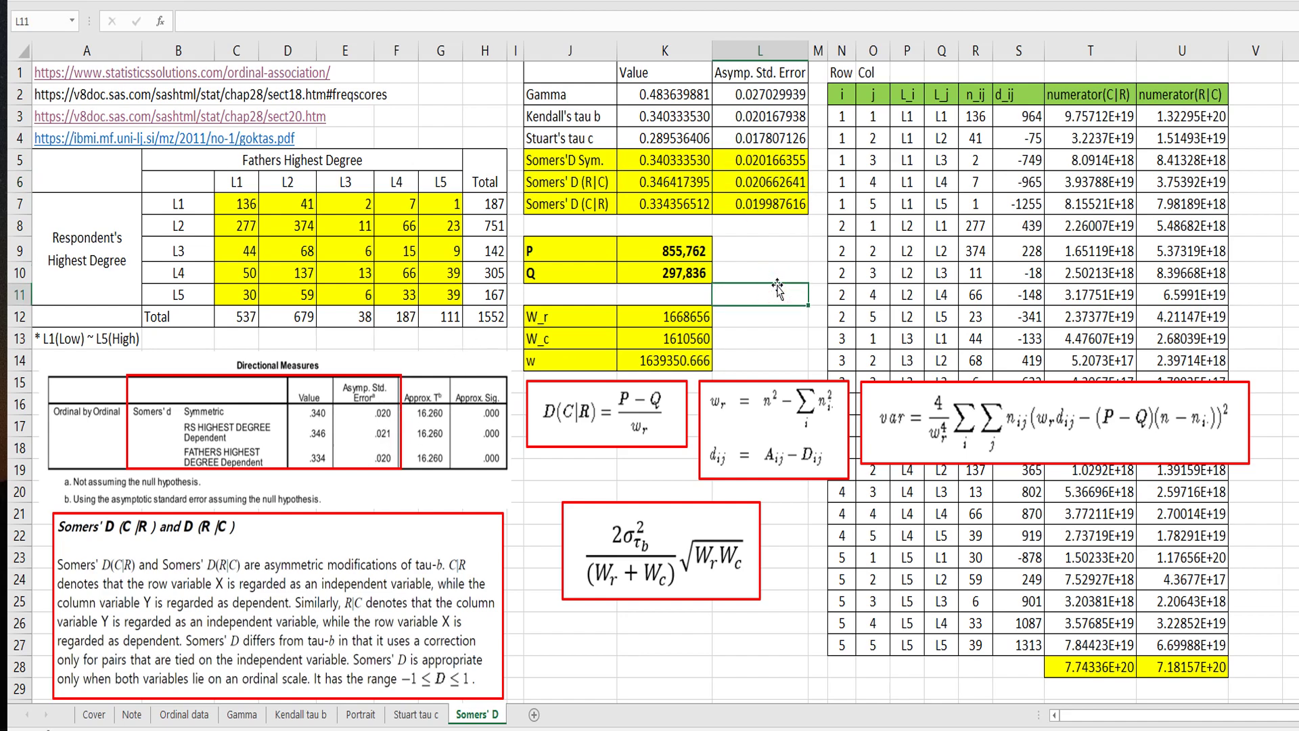